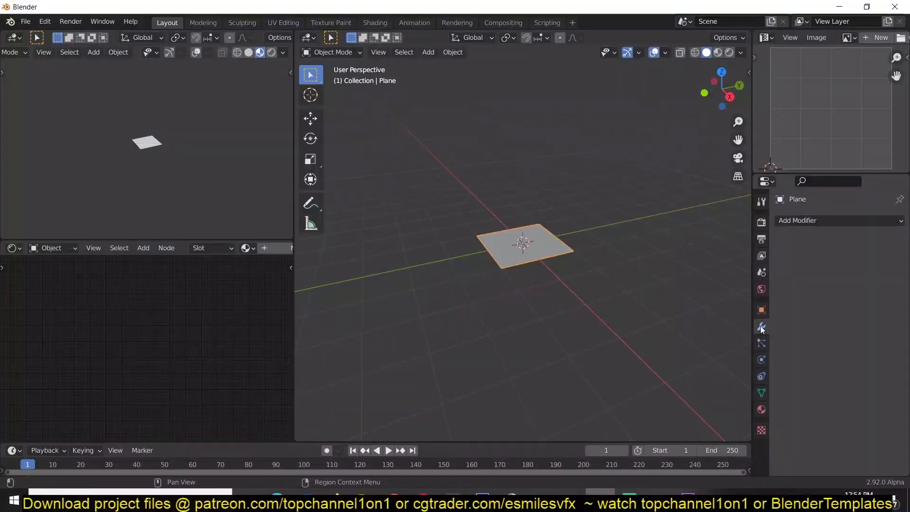
- Add an emitter particle system to the plane and play the animation to view the falling particles
{"action": "left_click", "coordinate": [761, 343]}
{"action": "left_click", "coordinate": [899, 221]}
{"action": "key", "text": "space"}
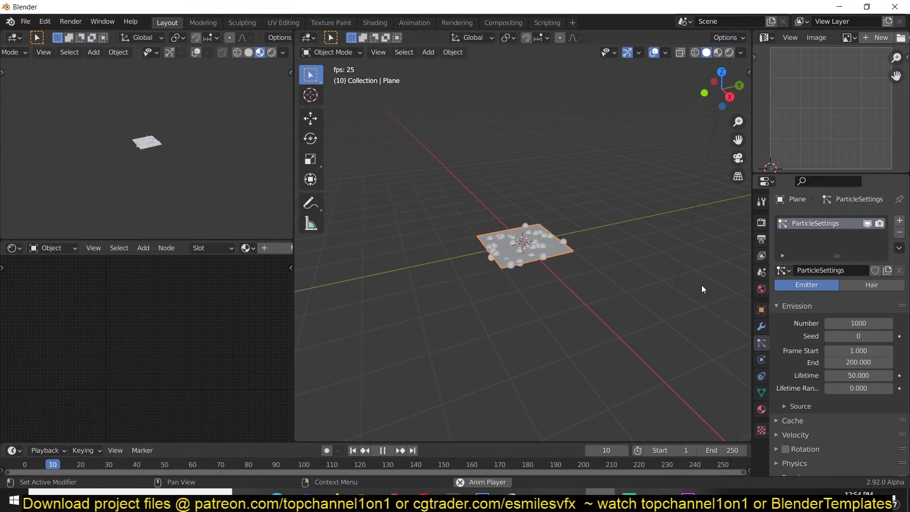
{"action": "middle_click_drag", "start_coordinate": [702, 285], "coordinate": [446, 261]}
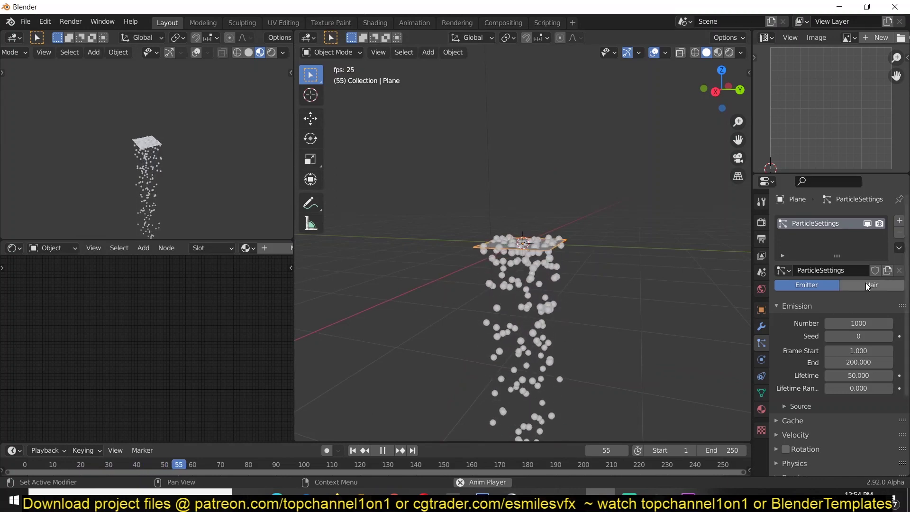
{"action": "left_click", "coordinate": [804, 287]}
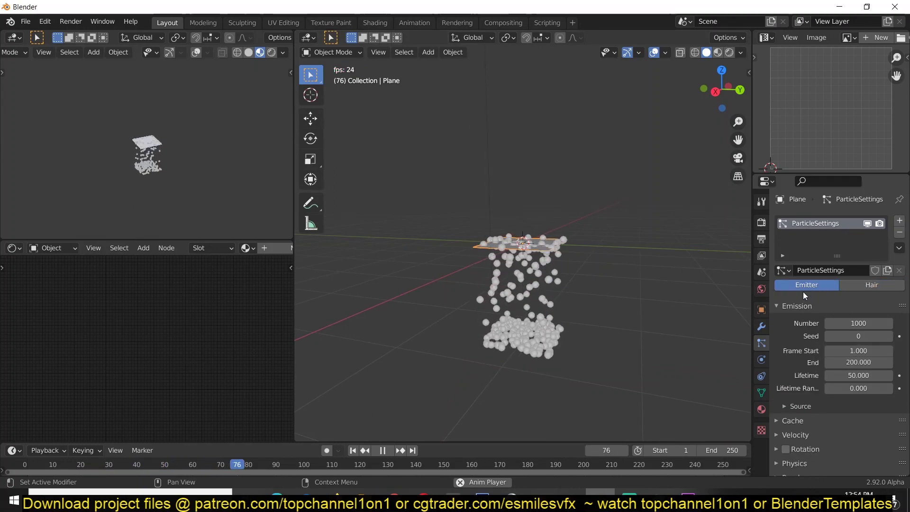
- Reduce the plane's particle emission number to about 760
{"action": "left_click_drag", "start_coordinate": [862, 325], "coordinate": [830, 325]}
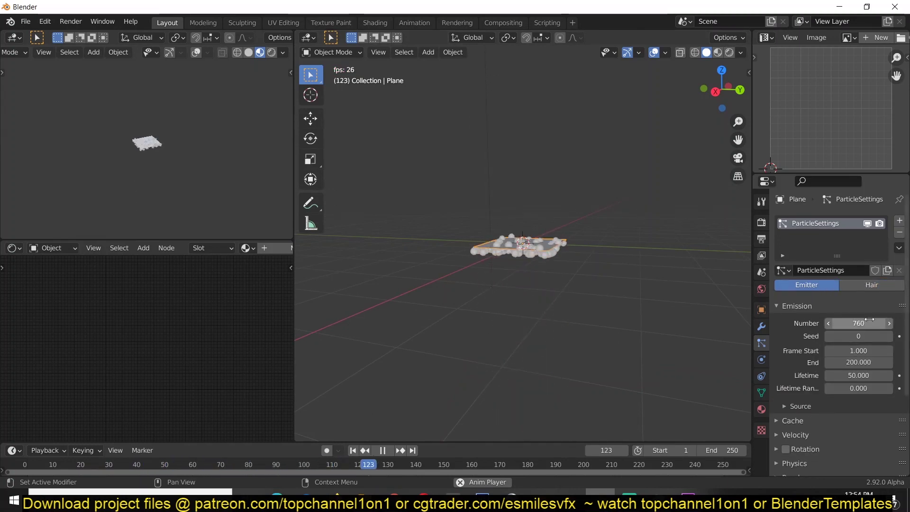
{"action": "middle_click_drag", "start_coordinate": [593, 342], "coordinate": [590, 360]}
{"action": "key", "text": "s"}
{"action": "left_click", "coordinate": [725, 341]}
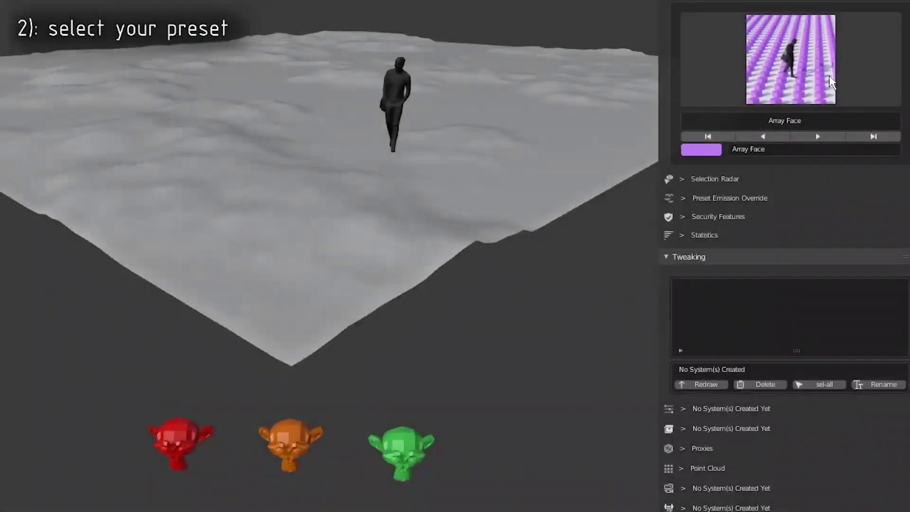
- Choose the Text Psych preset and scatter the selected monkey heads over the terrain
{"action": "left_click", "coordinate": [829, 74]}
{"action": "left_click", "coordinate": [582, 457]}
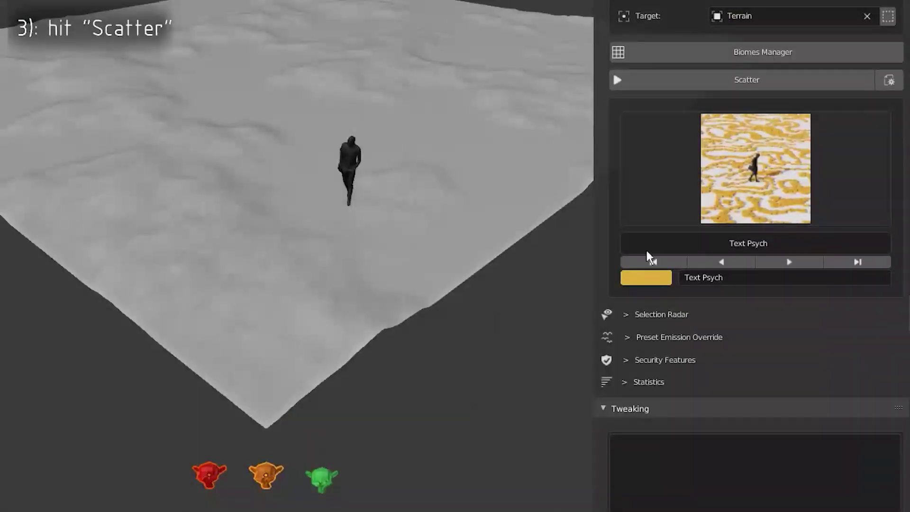
{"action": "left_click", "coordinate": [743, 81]}
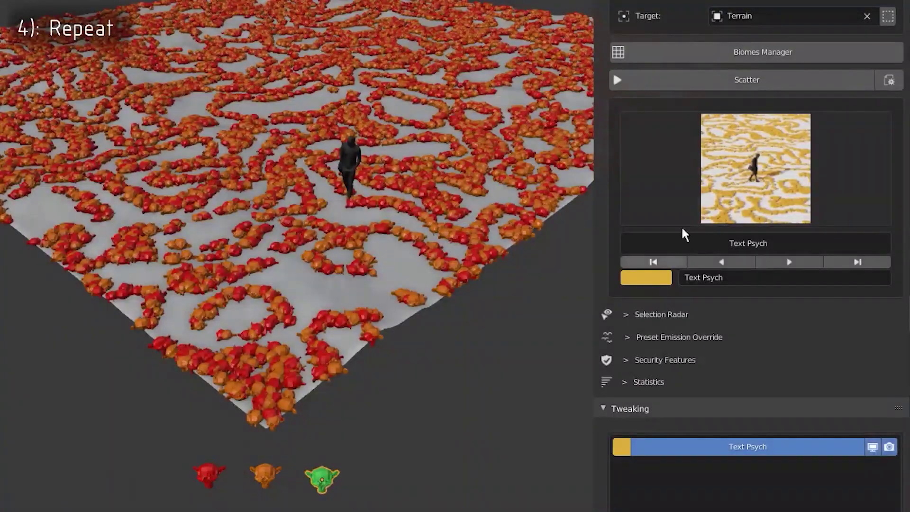
- Switch to the Array Face Band preset and scatter it on the terrain
{"action": "left_click", "coordinate": [684, 237]}
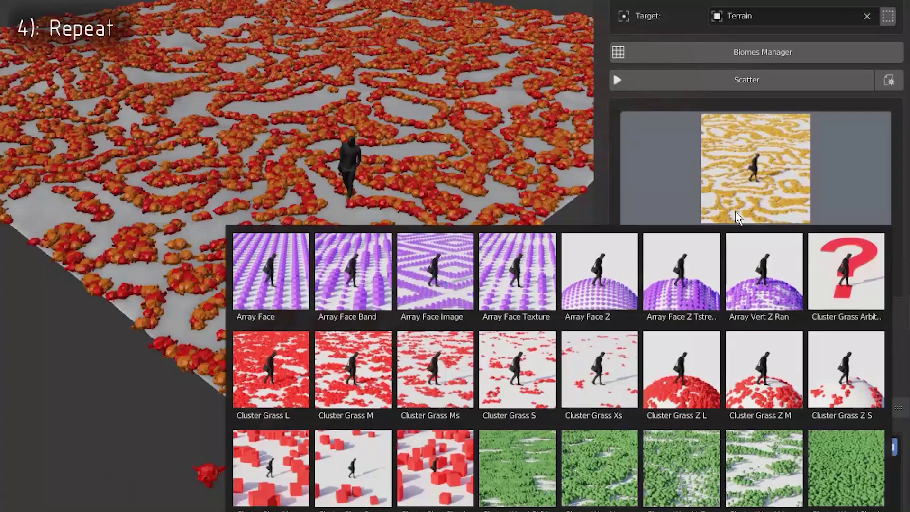
{"action": "left_click", "coordinate": [359, 268]}
{"action": "left_click", "coordinate": [754, 83]}
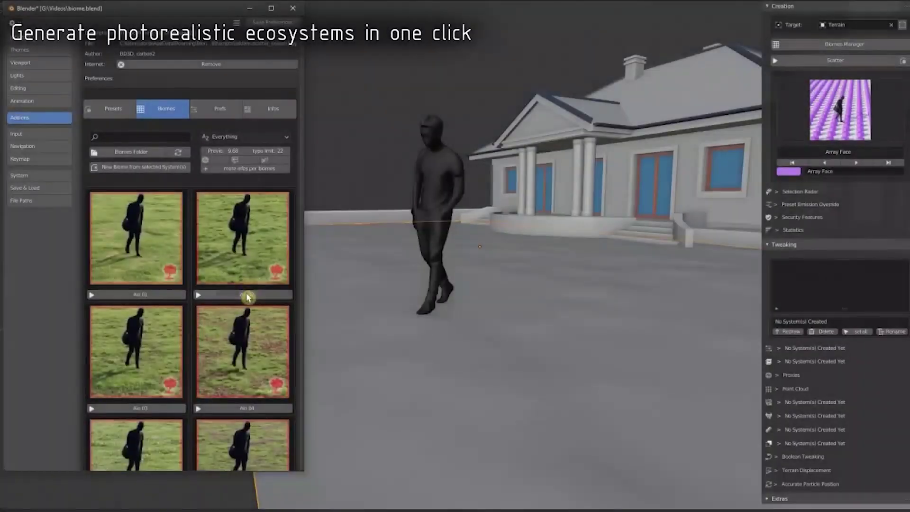
- Scatter the Aio 02 biome on the terrain and set the viewport shading to Rendered
{"action": "left_click", "coordinate": [247, 300]}
{"action": "key", "text": "z"}
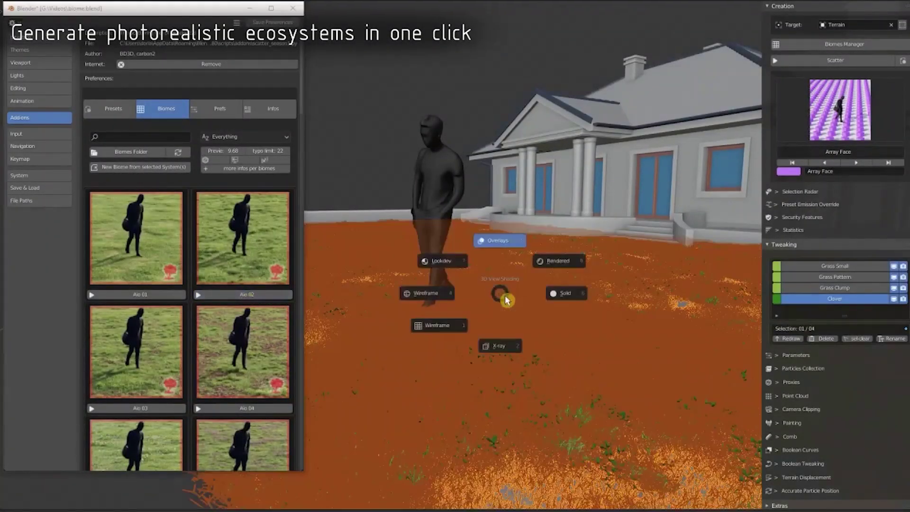
{"action": "left_click", "coordinate": [555, 261]}
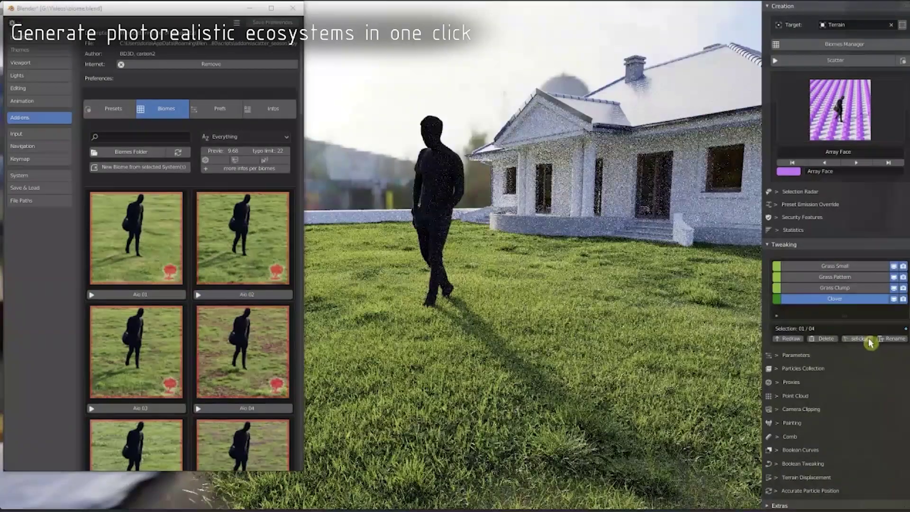
- Delete all scatter systems from the terrain and generate the Aio 03 biome in their place
{"action": "left_click", "coordinate": [868, 340]}
{"action": "left_click", "coordinate": [826, 340]}
{"action": "left_click", "coordinate": [825, 339]}
{"action": "scroll", "coordinate": [169, 331], "scroll_direction": "down", "scroll_amount": 3}
{"action": "left_click", "coordinate": [169, 330]}
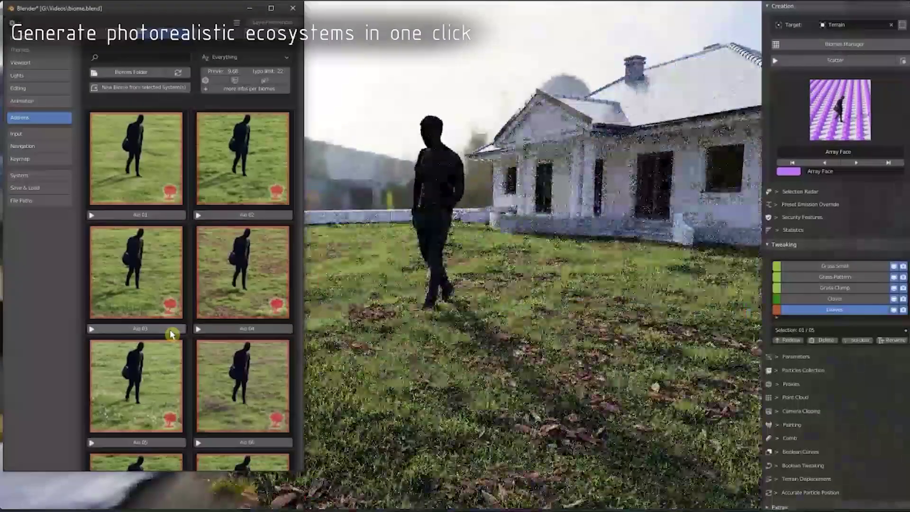
- Delete all of the terrain's scatter systems again and generate another biome from further down the library
{"action": "left_click", "coordinate": [855, 340]}
{"action": "left_click", "coordinate": [826, 340]}
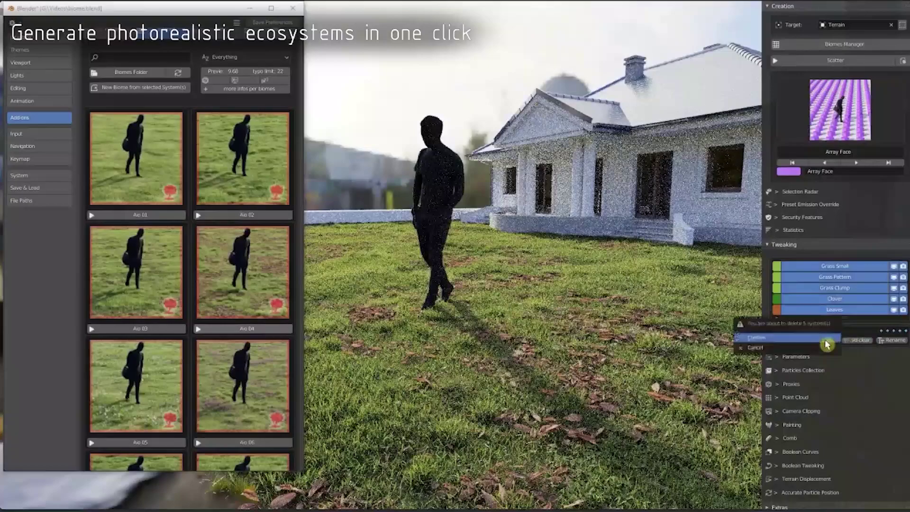
{"action": "left_click", "coordinate": [828, 341]}
{"action": "scroll", "coordinate": [242, 367], "scroll_direction": "down", "scroll_amount": 8}
{"action": "left_click", "coordinate": [234, 110]}
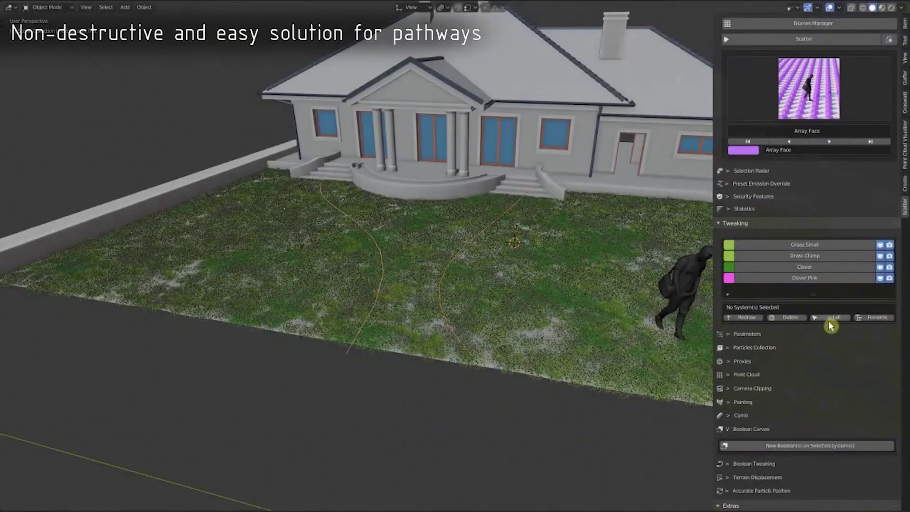
- Cut pathways through all four scatter systems with new curve booleans and adjust their batch tweak settings
{"action": "left_click", "coordinate": [829, 323]}
{"action": "left_click", "coordinate": [824, 445]}
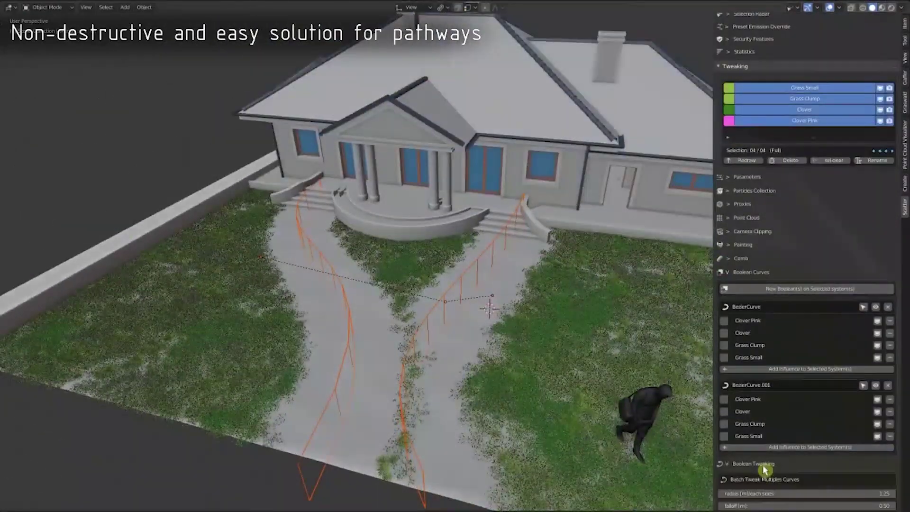
{"action": "left_click", "coordinate": [764, 471]}
{"action": "scroll", "coordinate": [760, 277], "scroll_direction": "up", "scroll_amount": 1}
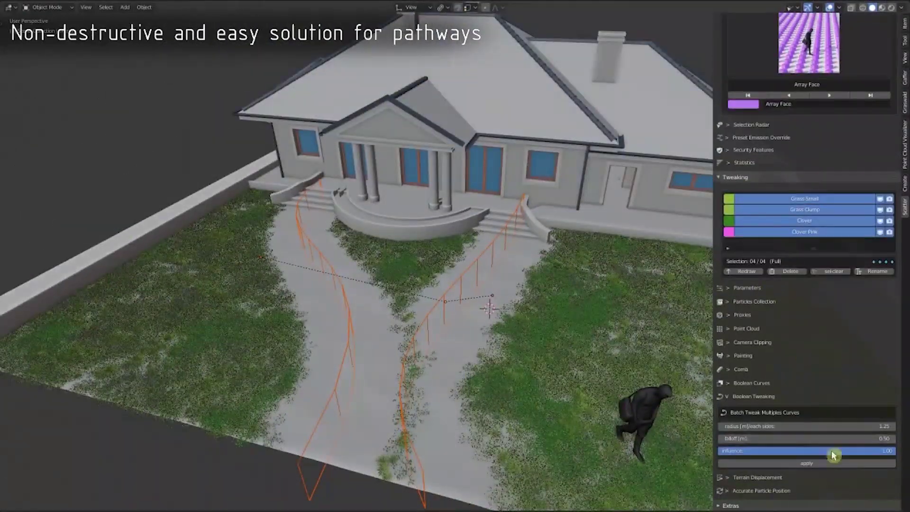
{"action": "key", "text": "Return"}
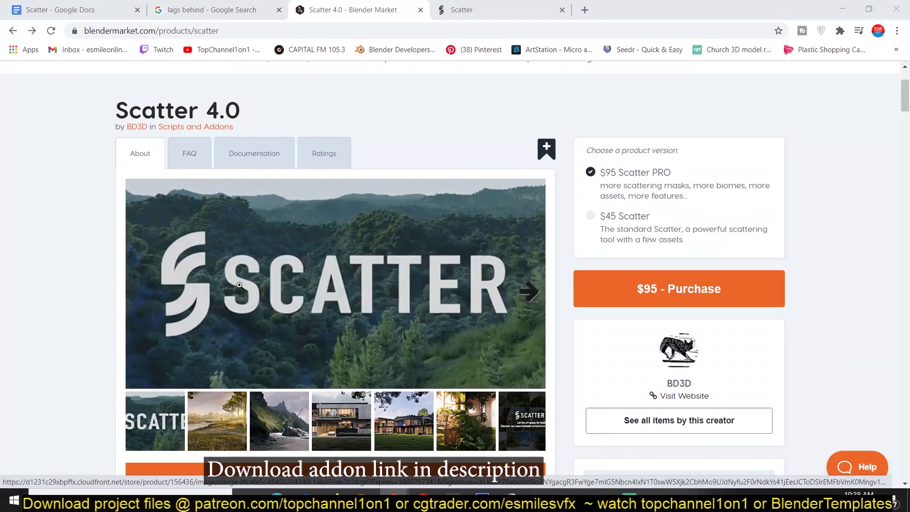
- On the Scatter 4.0 product page in the browser, play the Scatter 2.0 features trailer with the sound muted
{"action": "scroll", "coordinate": [270, 373], "scroll_direction": "down", "scroll_amount": 1}
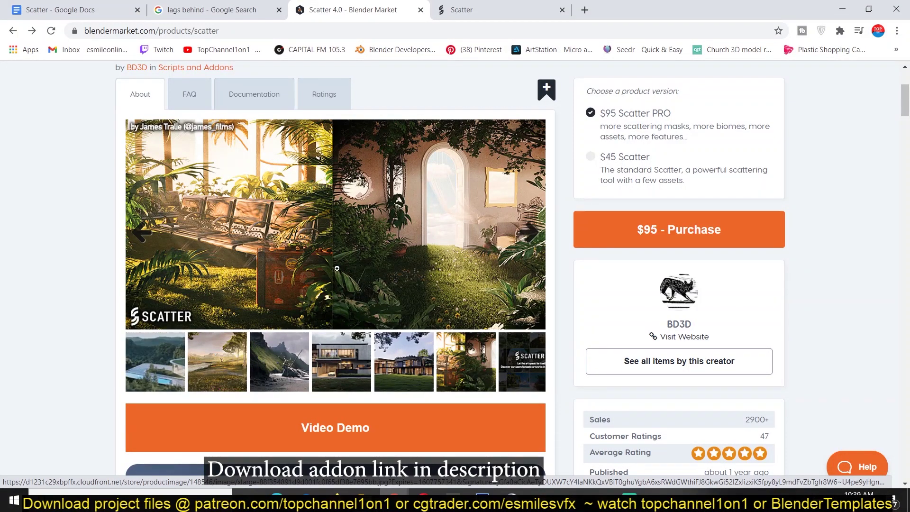
{"action": "scroll", "coordinate": [477, 382], "scroll_direction": "down", "scroll_amount": 9}
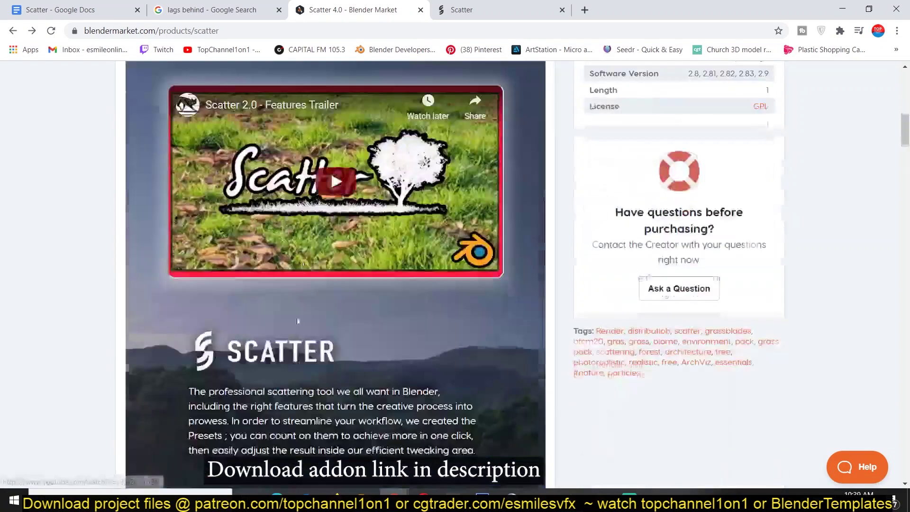
{"action": "left_click", "coordinate": [327, 189]}
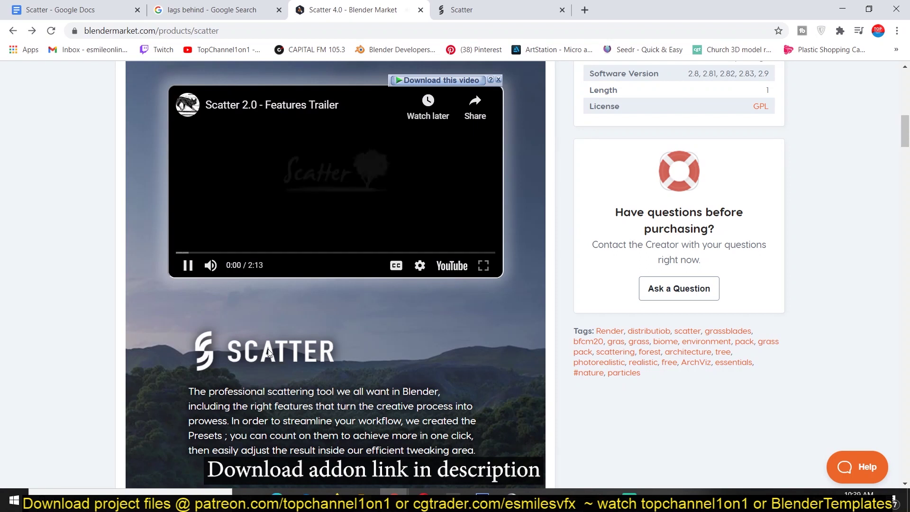
{"action": "left_click", "coordinate": [211, 265]}
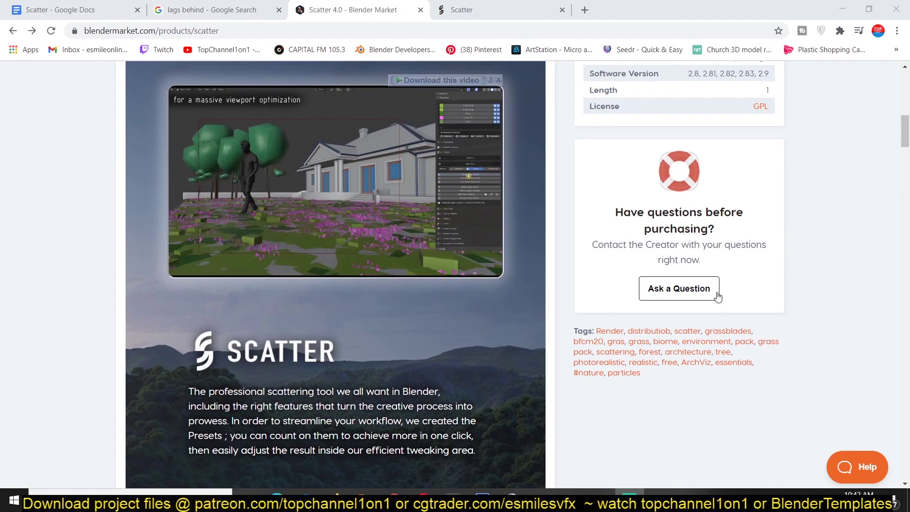
- Examine the product page's descriptions of Scatter, its biomes and its painting, altitude and slope masks
{"action": "scroll", "coordinate": [258, 179], "scroll_direction": "down", "scroll_amount": 2}
{"action": "scroll", "coordinate": [285, 266], "scroll_direction": "up", "scroll_amount": 3}
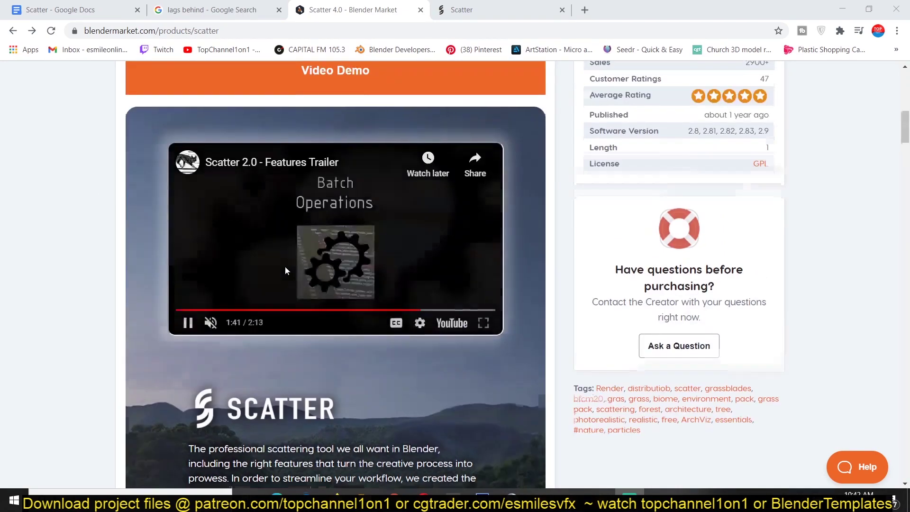
{"action": "scroll", "coordinate": [412, 267], "scroll_direction": "down", "scroll_amount": 5}
{"action": "scroll", "coordinate": [309, 196], "scroll_direction": "down", "scroll_amount": 2}
{"action": "scroll", "coordinate": [309, 197], "scroll_direction": "up", "scroll_amount": 3}
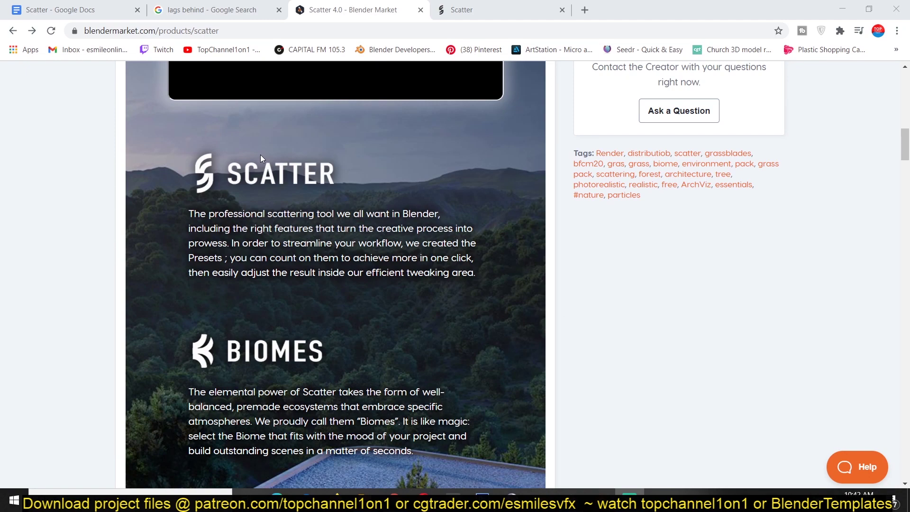
{"action": "scroll", "coordinate": [284, 294], "scroll_direction": "down", "scroll_amount": 15}
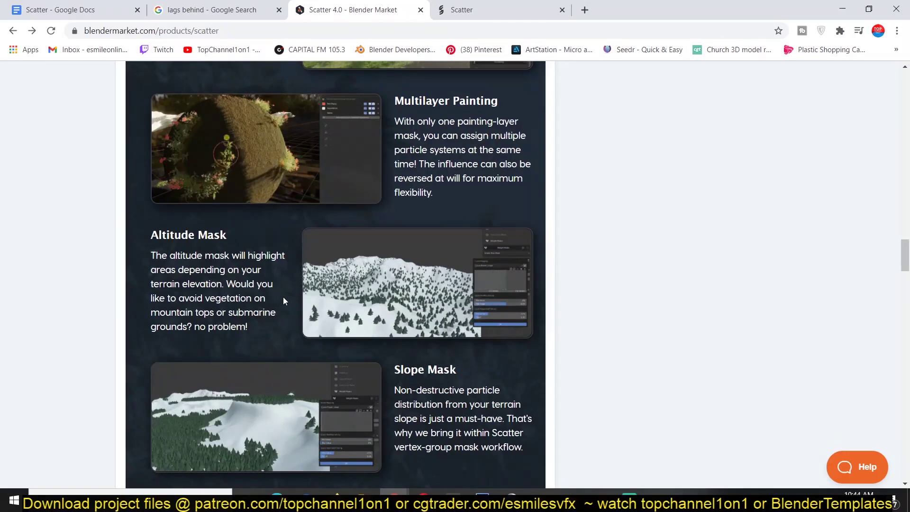
{"action": "scroll", "coordinate": [306, 286], "scroll_direction": "down", "scroll_amount": 12}
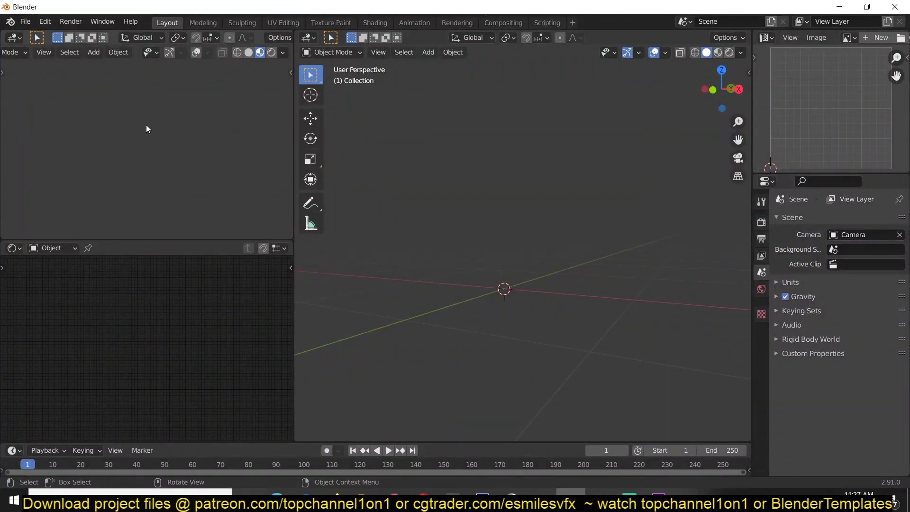
- Switch to Blender and open the Preferences at the add-ons section
{"action": "left_click", "coordinate": [45, 22]}
{"action": "left_click", "coordinate": [81, 190]}
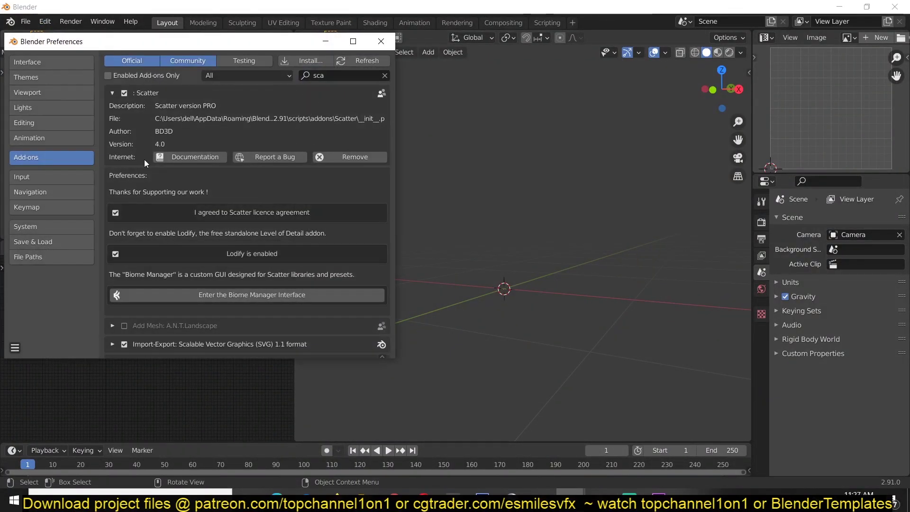
{"action": "left_click", "coordinate": [323, 61]}
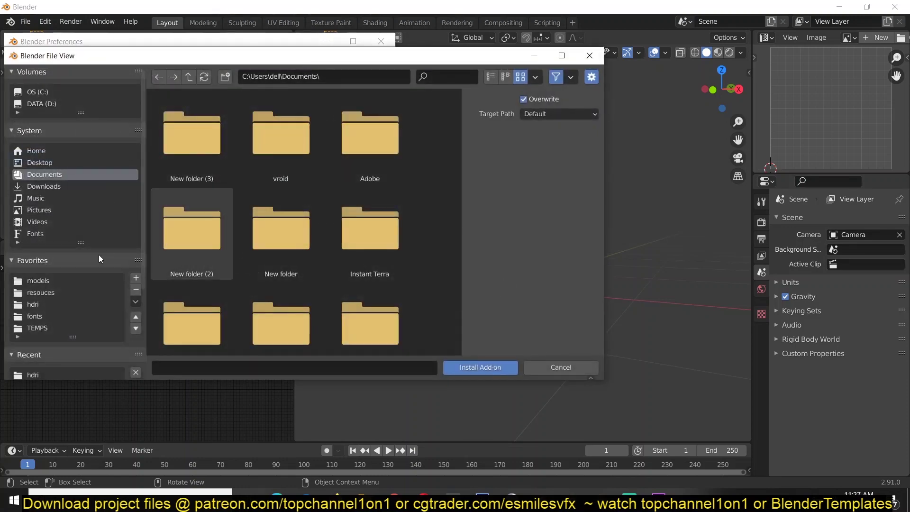
{"action": "scroll", "coordinate": [339, 321], "scroll_direction": "down", "scroll_amount": 3}
{"action": "left_click", "coordinate": [380, 299]}
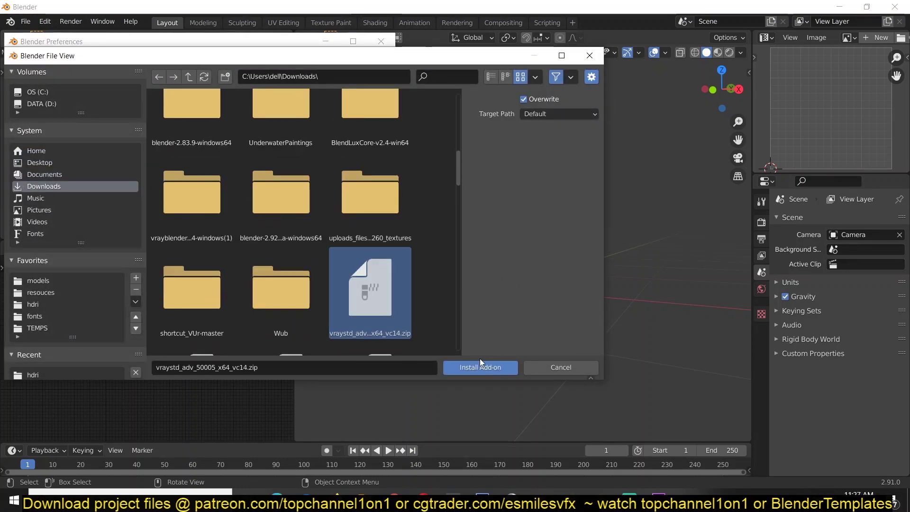
{"action": "left_click", "coordinate": [561, 367]}
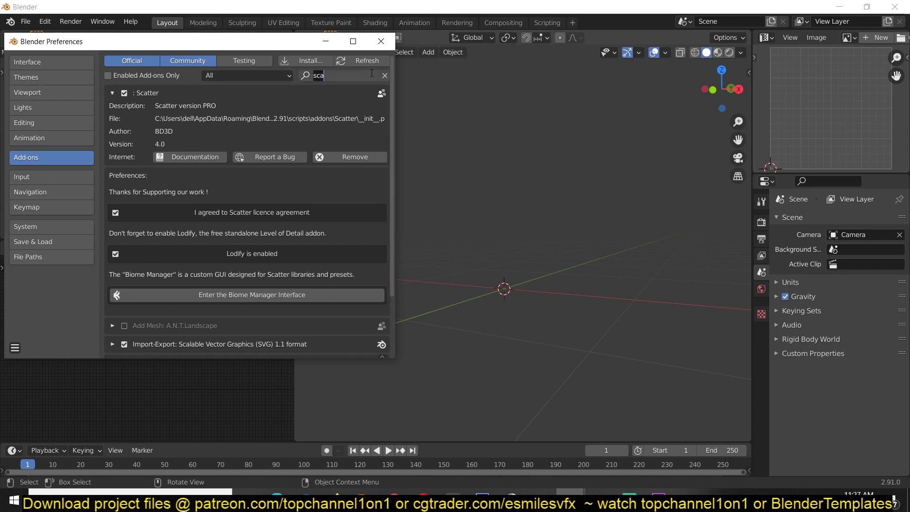
- Filter the add-ons by "scatt" and enter the Scatter add-on's Biome Manager interface
{"action": "type", "text": "tt"}
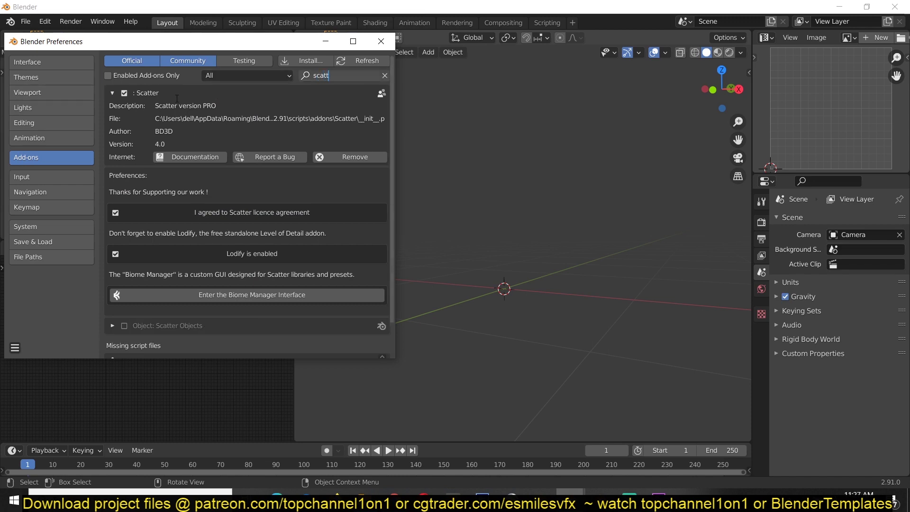
{"action": "key", "text": "Return"}
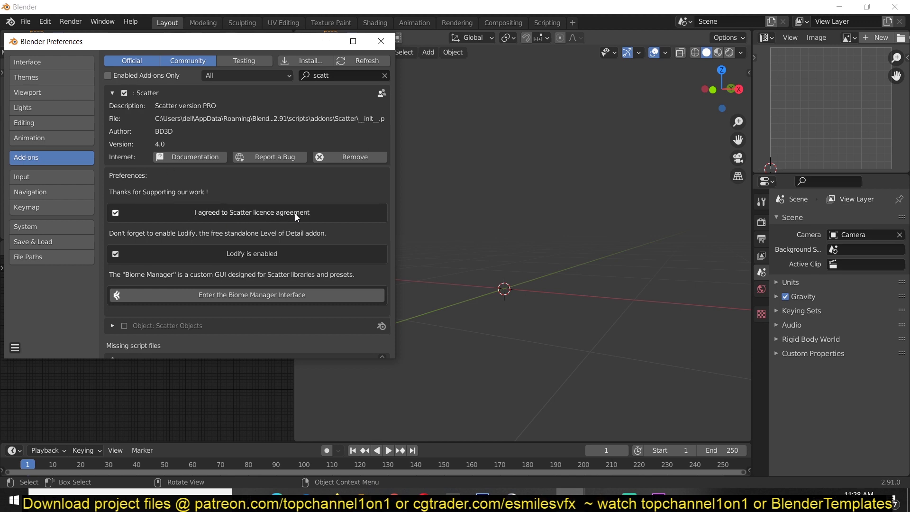
{"action": "scroll", "coordinate": [209, 226], "scroll_direction": "down", "scroll_amount": 2}
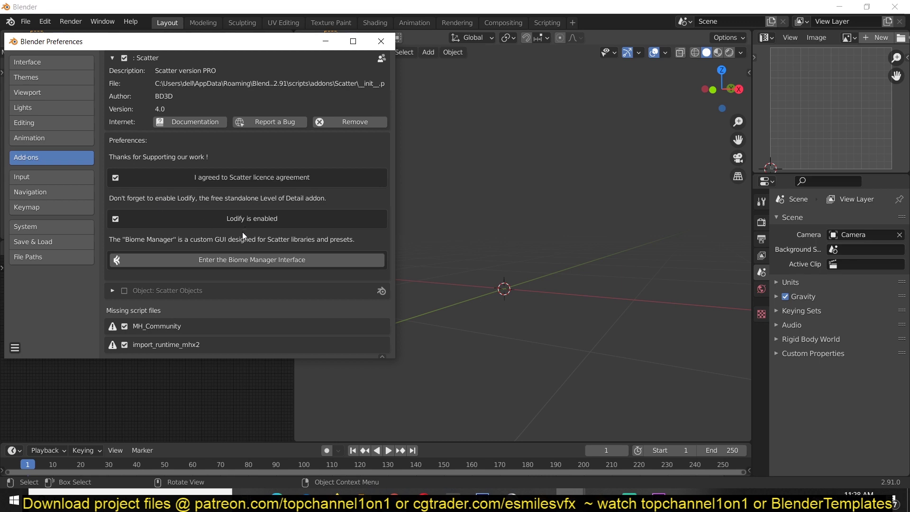
{"action": "left_click", "coordinate": [259, 263]}
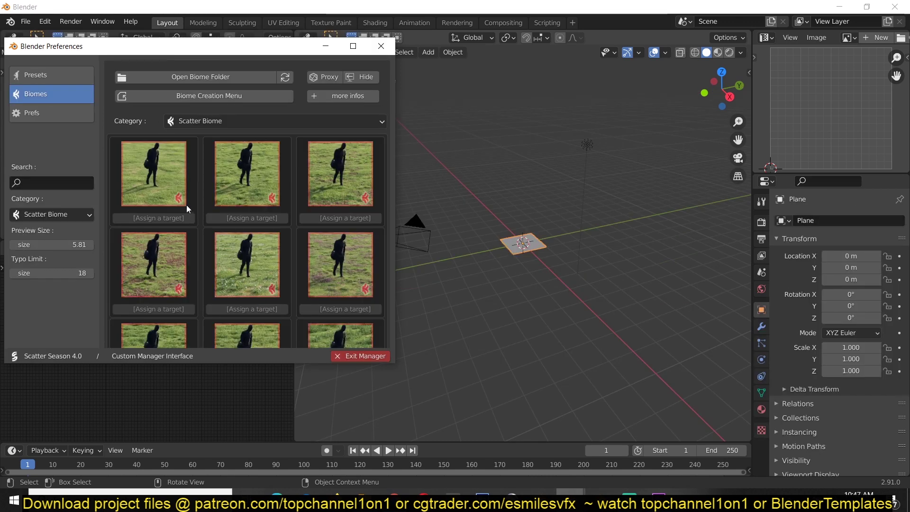
- Browse the biome library's Scatter Biome entries and its Scatter Asset, Scatter Material and Scatter Layer categories
{"action": "scroll", "coordinate": [224, 155], "scroll_direction": "down", "scroll_amount": 4}
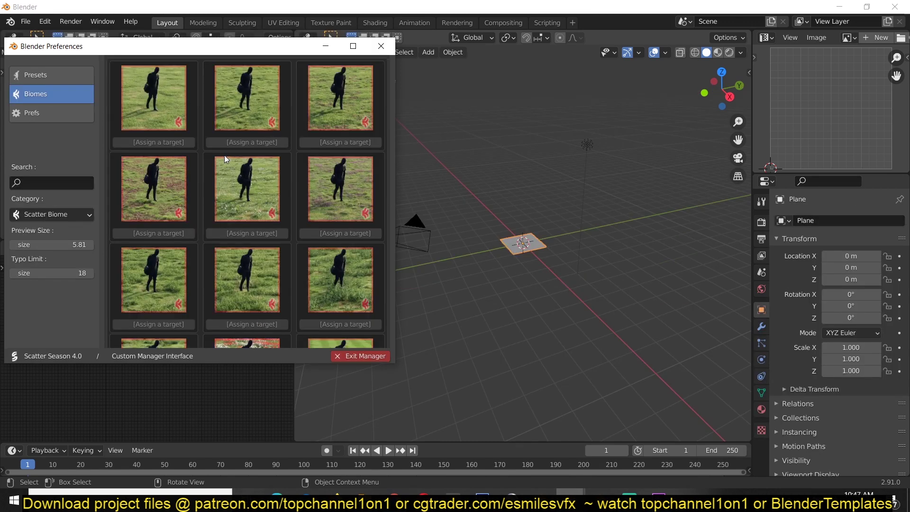
{"action": "scroll", "coordinate": [224, 155], "scroll_direction": "down", "scroll_amount": 1}
{"action": "left_click", "coordinate": [51, 214]}
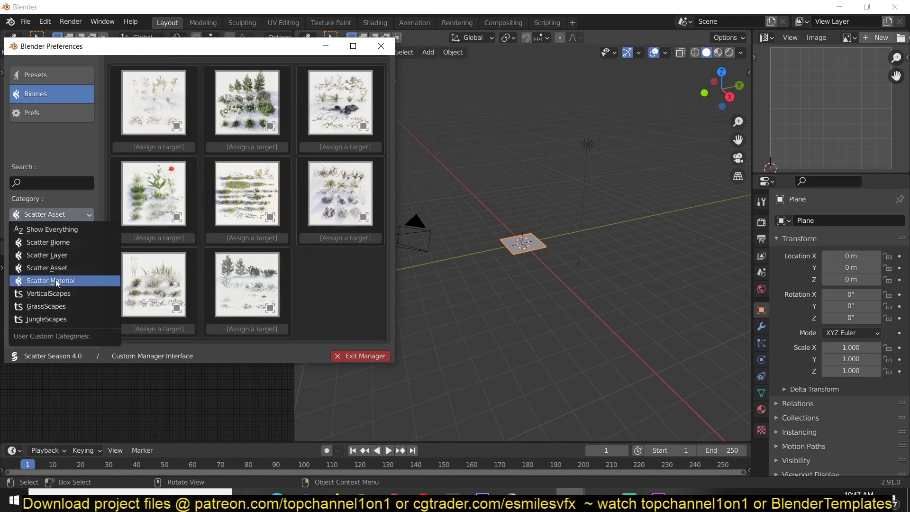
{"action": "left_click", "coordinate": [55, 279]}
{"action": "left_click", "coordinate": [77, 214]}
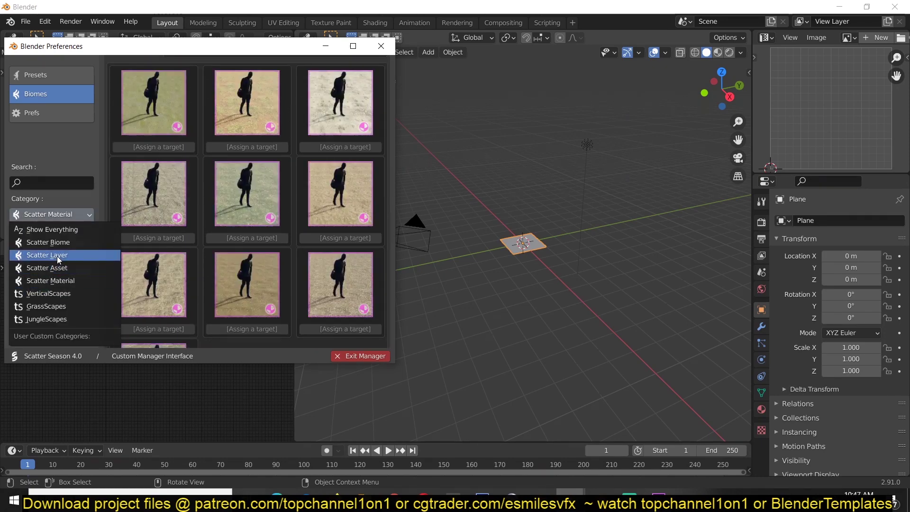
{"action": "left_click", "coordinate": [57, 256]}
- View the Scatter Biome and Scatter Material categories again, and show the VerticalScapes category
{"action": "left_click", "coordinate": [79, 217]}
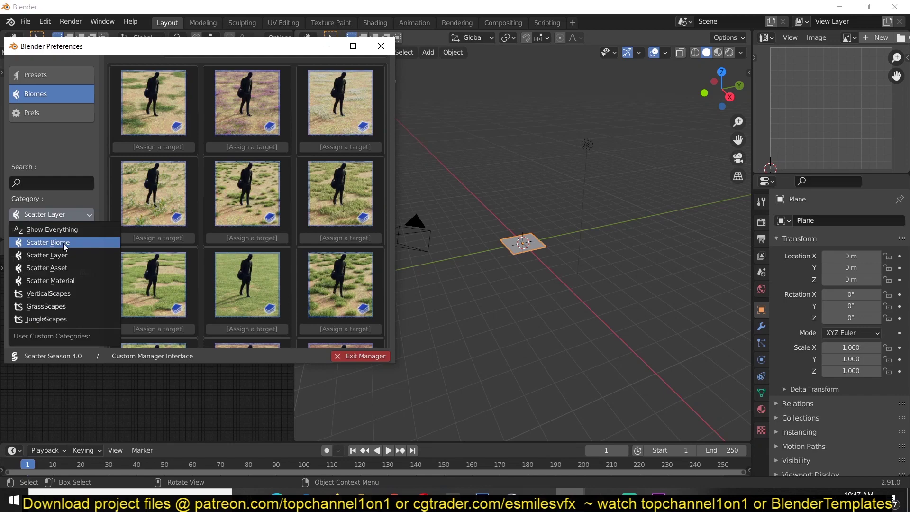
{"action": "left_click", "coordinate": [66, 243]}
{"action": "left_click", "coordinate": [84, 219]}
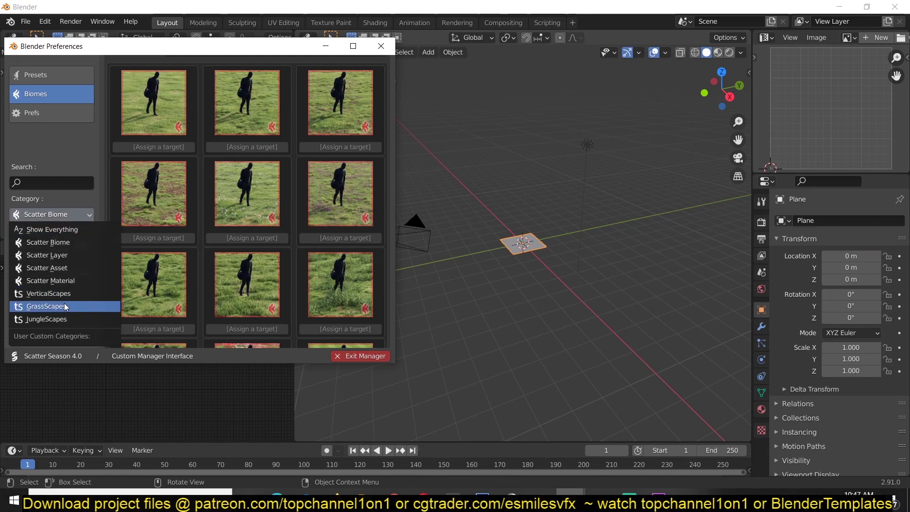
{"action": "left_click", "coordinate": [73, 280]}
{"action": "left_click", "coordinate": [81, 213]}
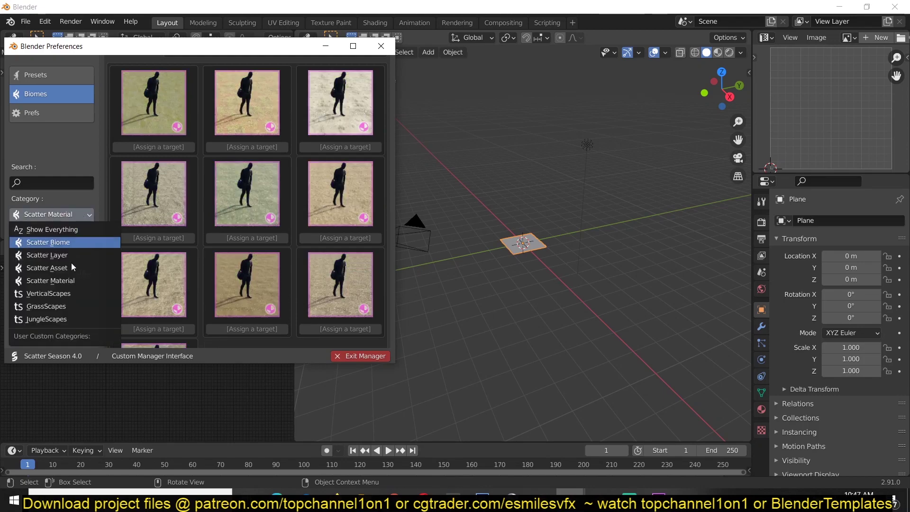
{"action": "left_click", "coordinate": [62, 296]}
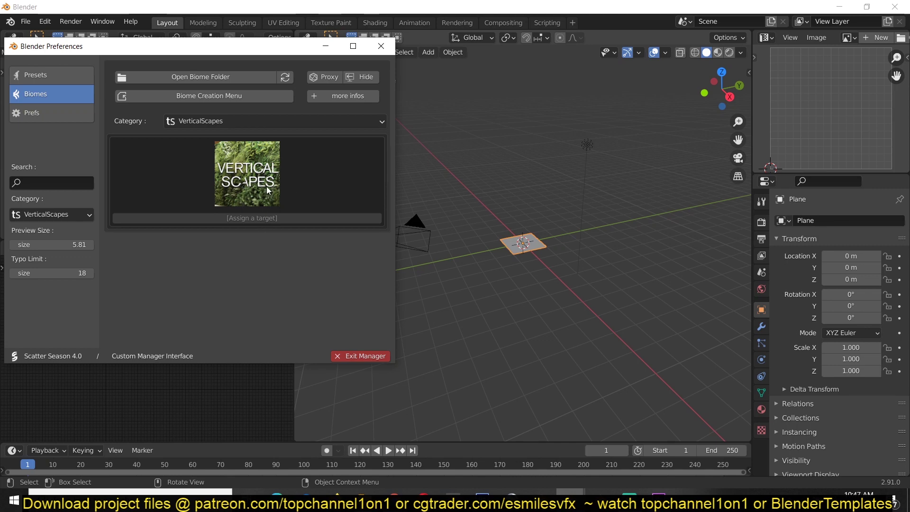
{"action": "left_click", "coordinate": [84, 214]}
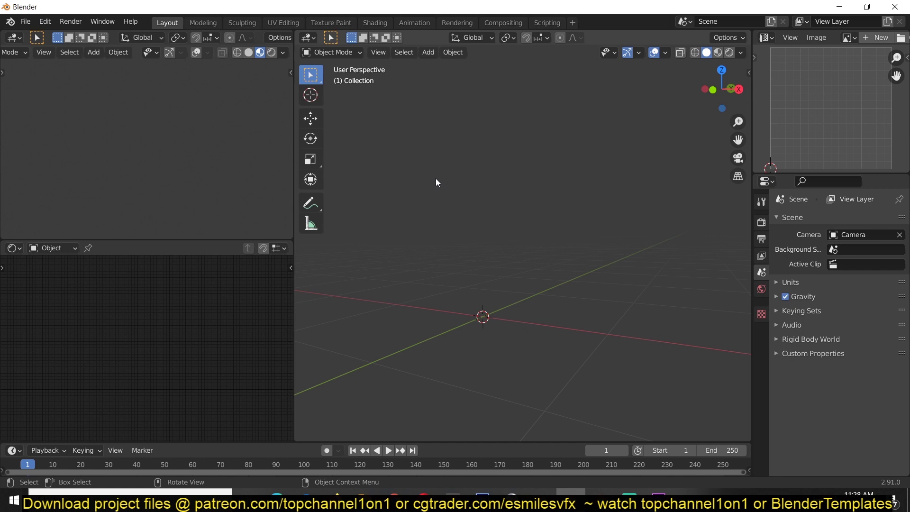
- Add a mesh plane at the scene origin and scale it up to about 13.2 times its size
{"action": "key", "text": "n"}
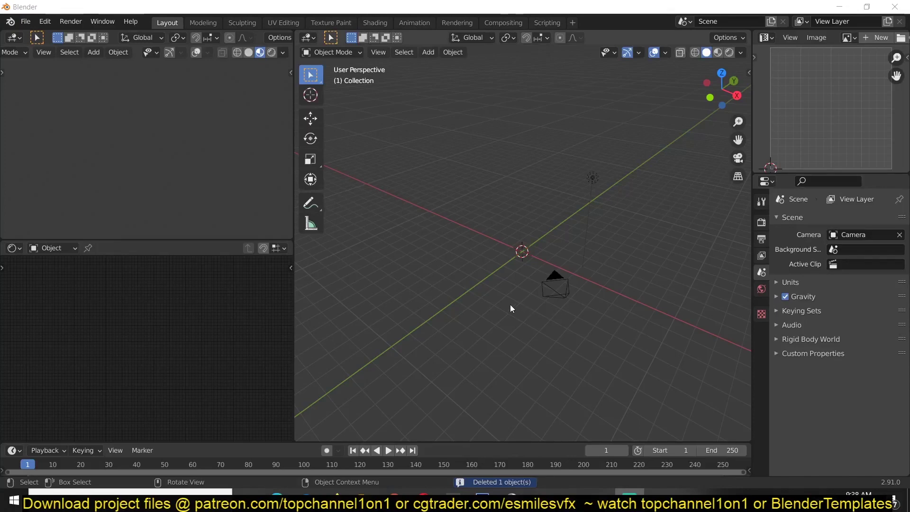
{"action": "key", "text": "shift+a"}
{"action": "mouse_move", "coordinate": [499, 240]}
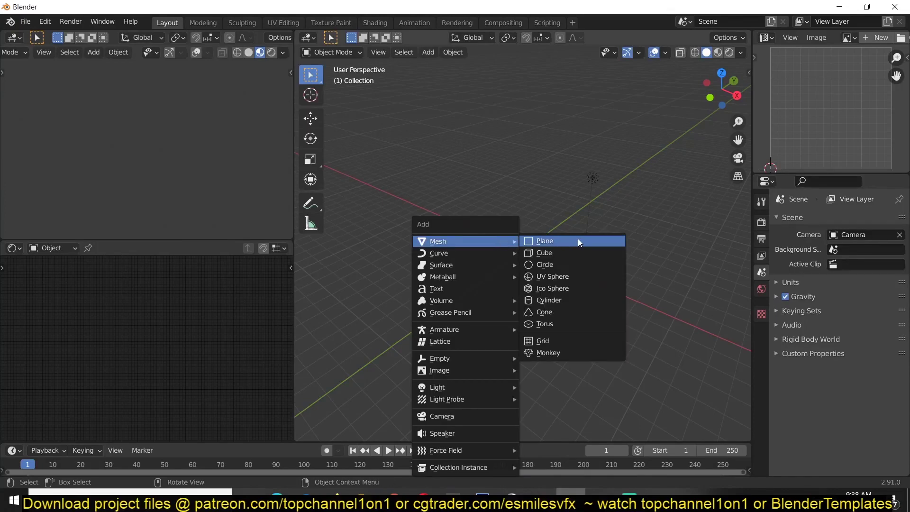
{"action": "left_click", "coordinate": [579, 239]}
{"action": "key", "text": "s"}
{"action": "left_click", "coordinate": [606, 267]}
- Sculpt gentle hills and dips into the plane with an enlarged SculptDraw brush
{"action": "scroll", "coordinate": [607, 268], "scroll_direction": "down", "scroll_amount": 2}
{"action": "middle_click_drag", "start_coordinate": [581, 256], "coordinate": [564, 246]}
{"action": "scroll", "coordinate": [574, 233], "scroll_direction": "up", "scroll_amount": 1}
{"action": "left_click_drag", "start_coordinate": [601, 258], "coordinate": [524, 261]}
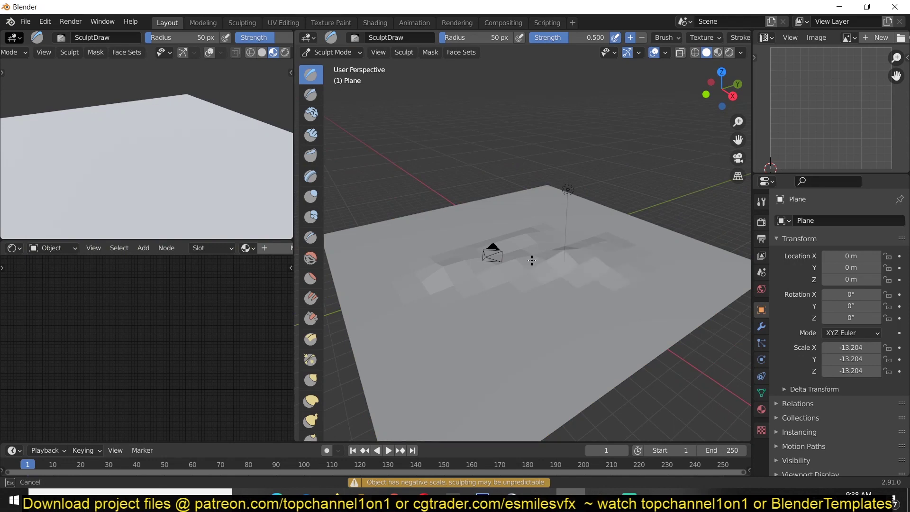
{"action": "key", "text": "bracketright"}
{"action": "key", "text": "bracketright"}
{"action": "key", "text": "bracketright"}
{"action": "key", "text": "bracketright"}
{"action": "key", "text": "bracketright"}
{"action": "key", "text": "bracketright"}
{"action": "key", "text": "bracketright"}
{"action": "key", "text": "bracketright"}
{"action": "key", "text": "bracketright"}
{"action": "key", "text": "bracketright"}
{"action": "key", "text": "bracketright"}
{"action": "key", "text": "bracketright"}
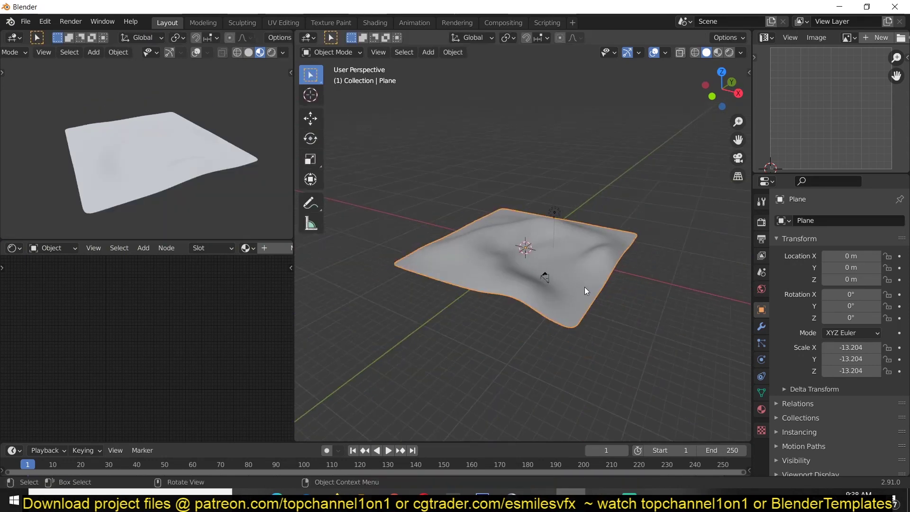
{"action": "middle_click_drag", "start_coordinate": [585, 287], "coordinate": [555, 263]}
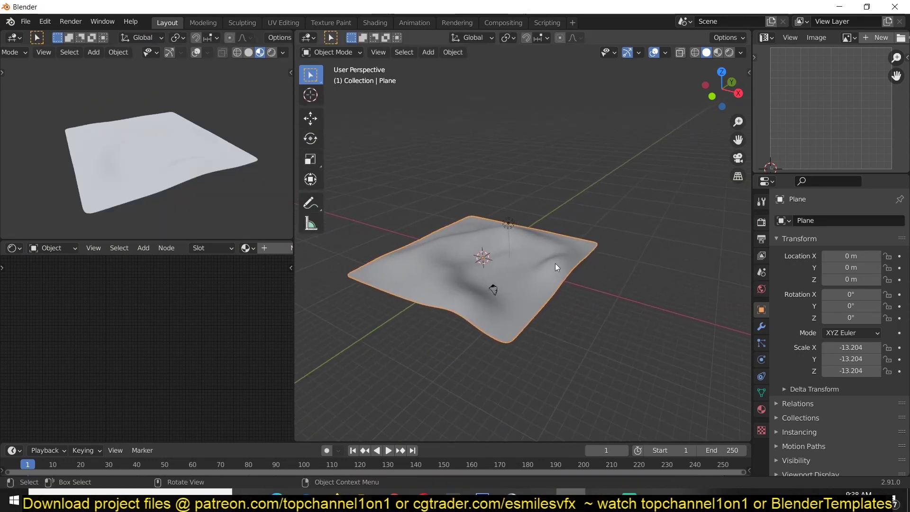
- Show the Scatter add-on's creation settings and assign the sculpted plane as the scatter target
{"action": "key", "text": "n"}
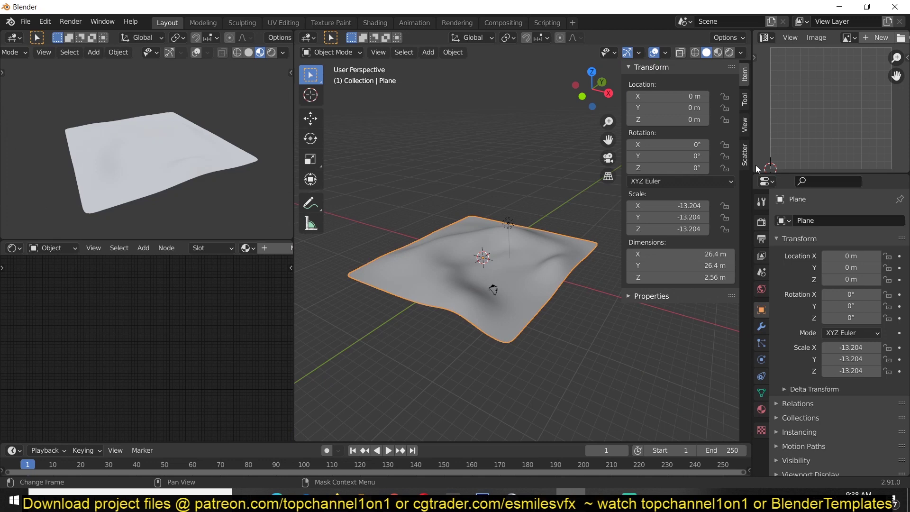
{"action": "left_click", "coordinate": [744, 152]}
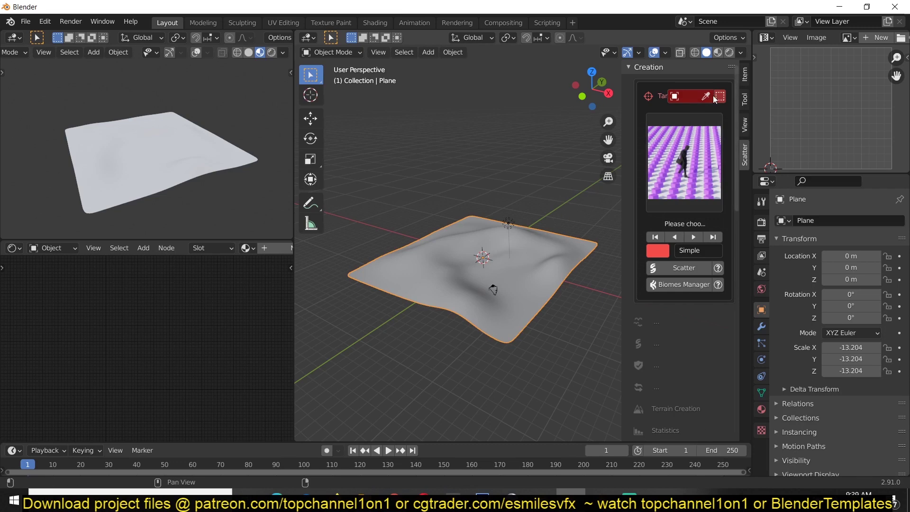
{"action": "left_click", "coordinate": [492, 288]}
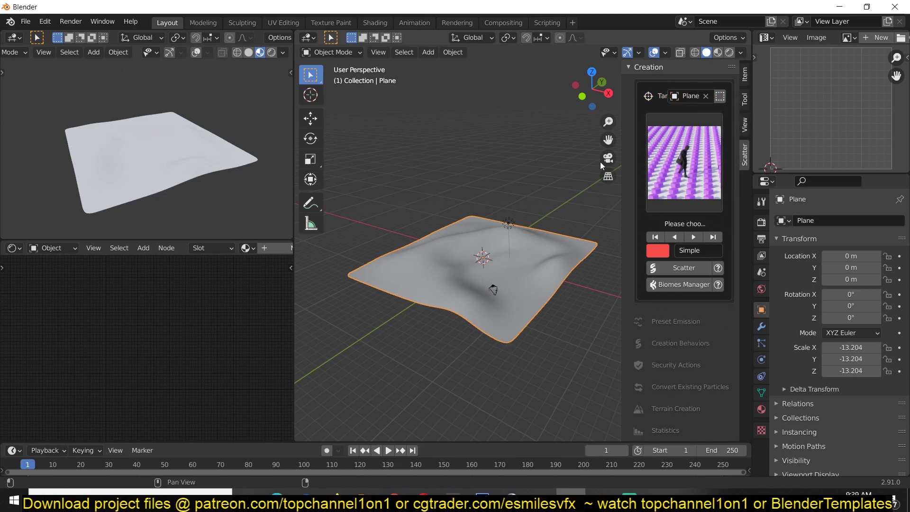
{"action": "scroll", "coordinate": [513, 271], "scroll_direction": "up", "scroll_amount": 4}
{"action": "scroll", "coordinate": [513, 271], "scroll_direction": "down", "scroll_amount": 1}
{"action": "middle_click_drag", "start_coordinate": [445, 284], "coordinate": [399, 278]}
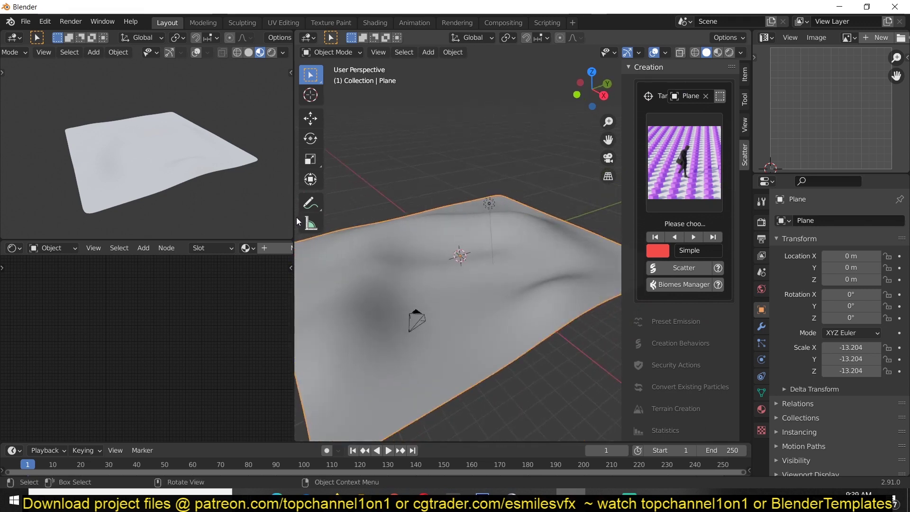
- Scatter the B .Grass 12 biome over the plane from the Biomes Manager, accept the particle-limit notice and close the manager
{"action": "left_click_drag", "start_coordinate": [292, 217], "coordinate": [250, 218]}
{"action": "left_click", "coordinate": [665, 286]}
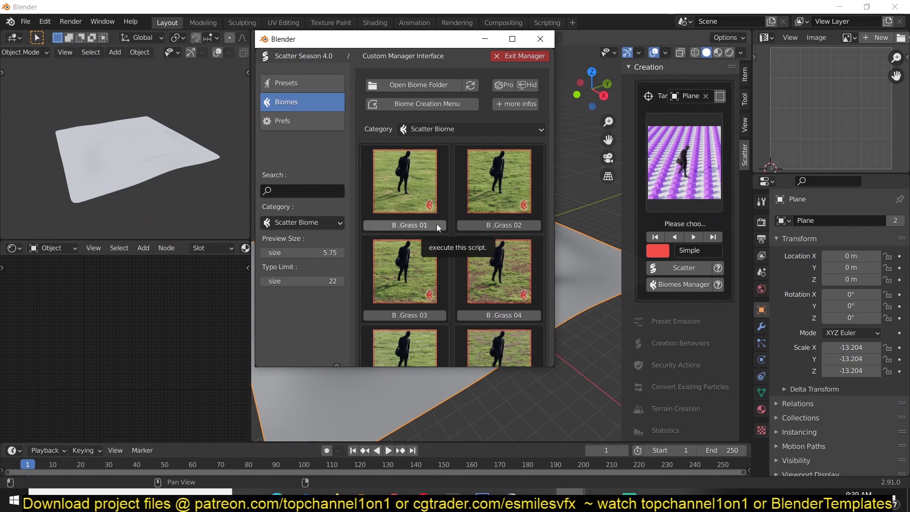
{"action": "left_click_drag", "start_coordinate": [555, 365], "coordinate": [624, 361]}
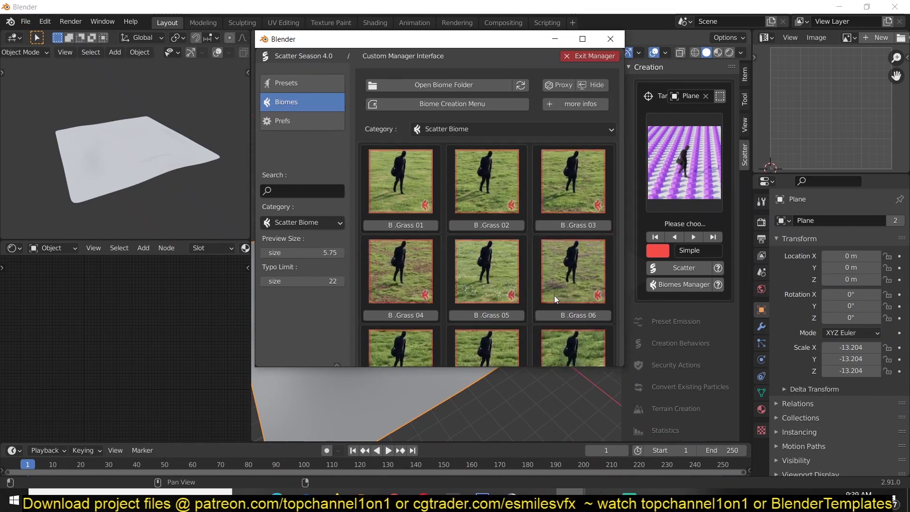
{"action": "scroll", "coordinate": [552, 300], "scroll_direction": "down", "scroll_amount": 3}
{"action": "scroll", "coordinate": [534, 309], "scroll_direction": "down", "scroll_amount": 1}
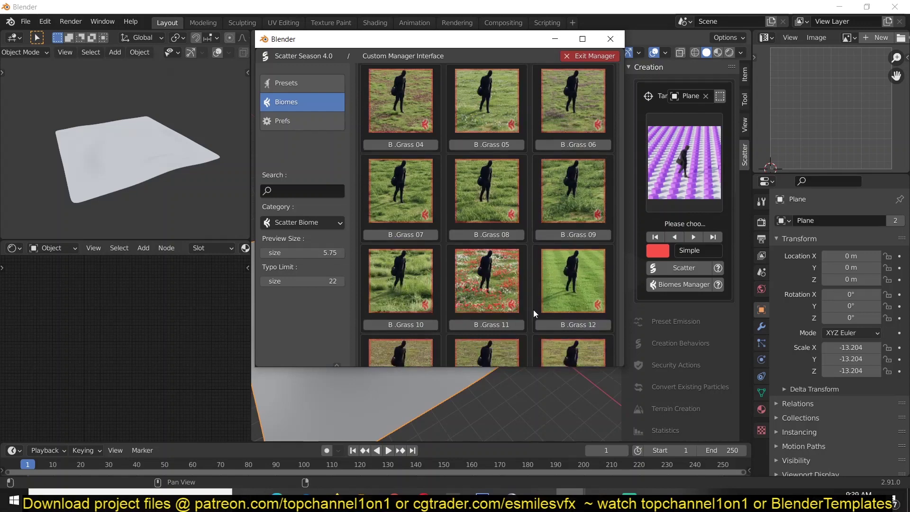
{"action": "scroll", "coordinate": [533, 309], "scroll_direction": "down", "scroll_amount": 4}
{"action": "left_click", "coordinate": [567, 270]}
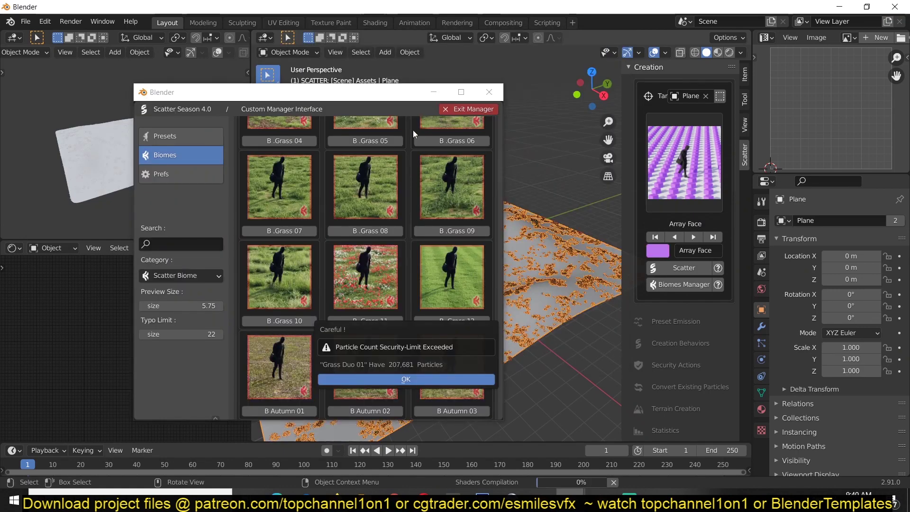
{"action": "left_click", "coordinate": [431, 377]}
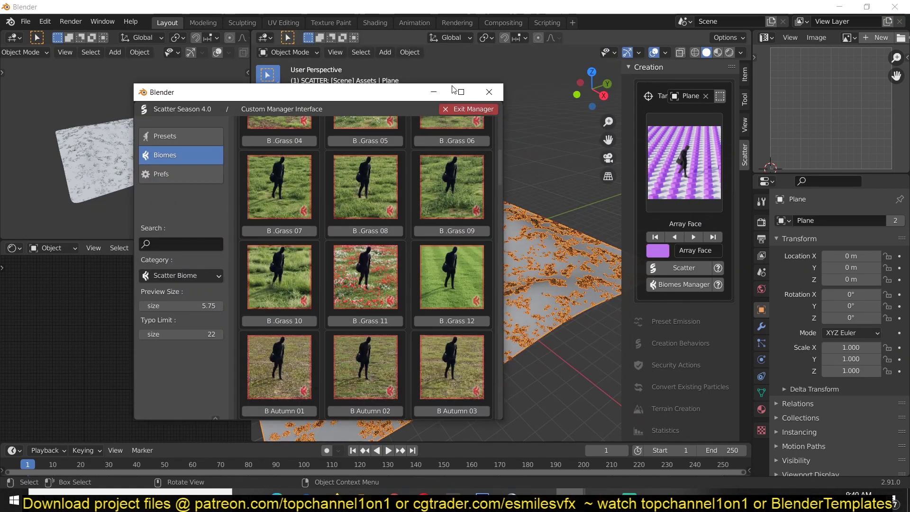
{"action": "left_click", "coordinate": [489, 92]}
{"action": "scroll", "coordinate": [517, 277], "scroll_direction": "up", "scroll_amount": 5}
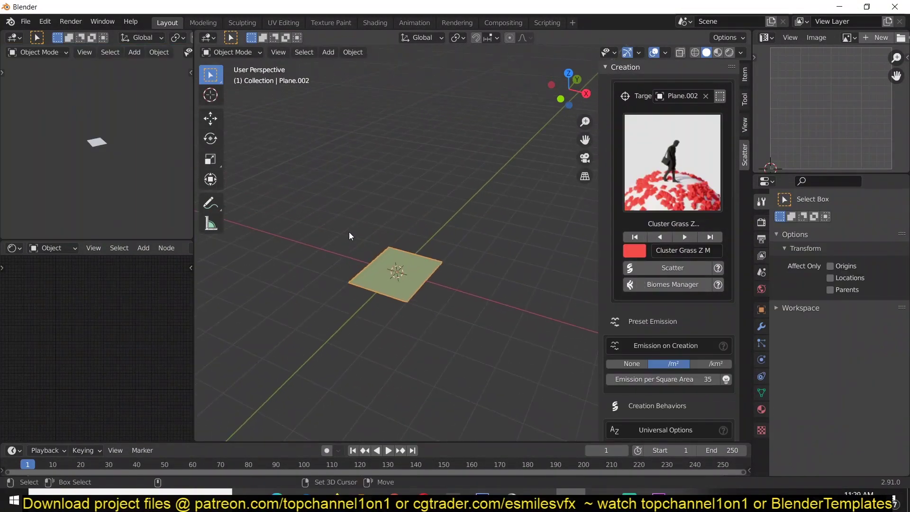
- Add a cone to the new scene, move it away from the plane and scale it
{"action": "key", "text": "shift+a"}
{"action": "mouse_move", "coordinate": [351, 232]}
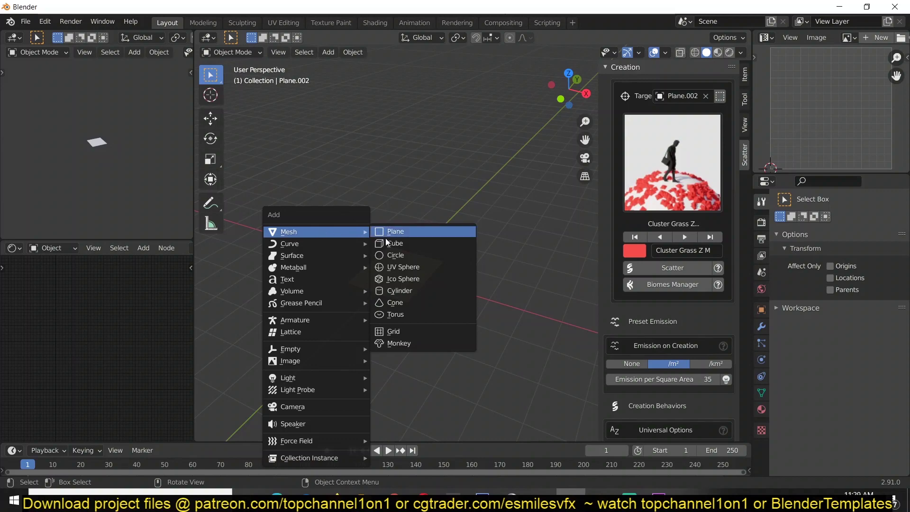
{"action": "left_click", "coordinate": [395, 302]}
{"action": "key", "text": "g"}
{"action": "key", "text": "Return"}
{"action": "key", "text": "s"}
{"action": "left_click", "coordinate": [464, 241]}
- Add a torus and a monkey mesh and place them beside the cone
{"action": "key", "text": "shift+a"}
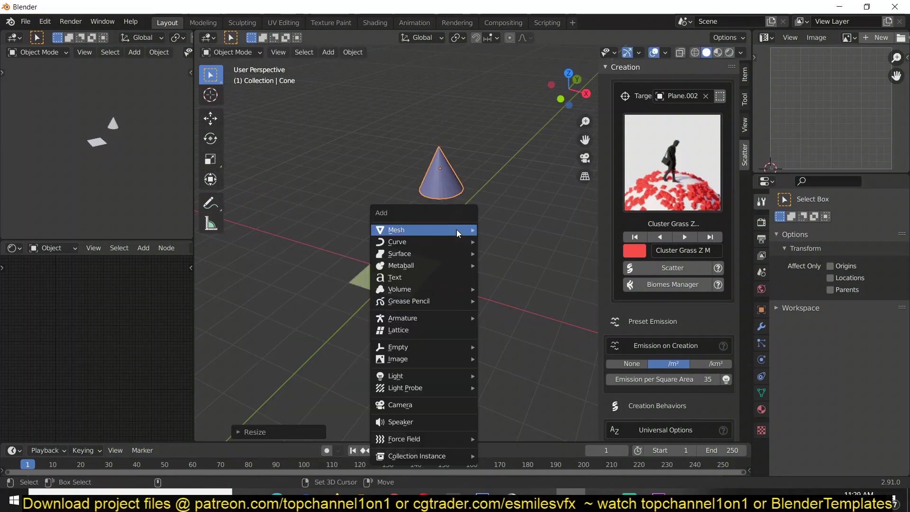
{"action": "mouse_move", "coordinate": [456, 229]}
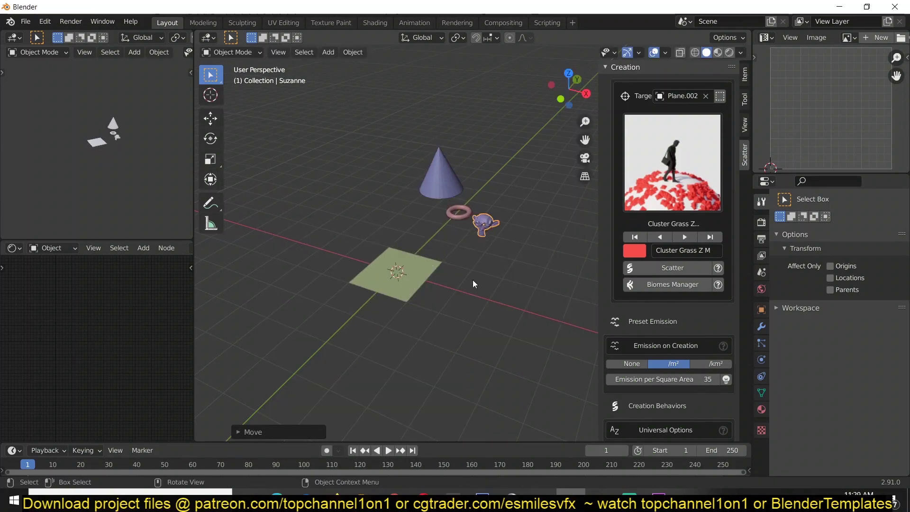
{"action": "scroll", "coordinate": [358, 283], "scroll_direction": "up", "scroll_amount": 3}
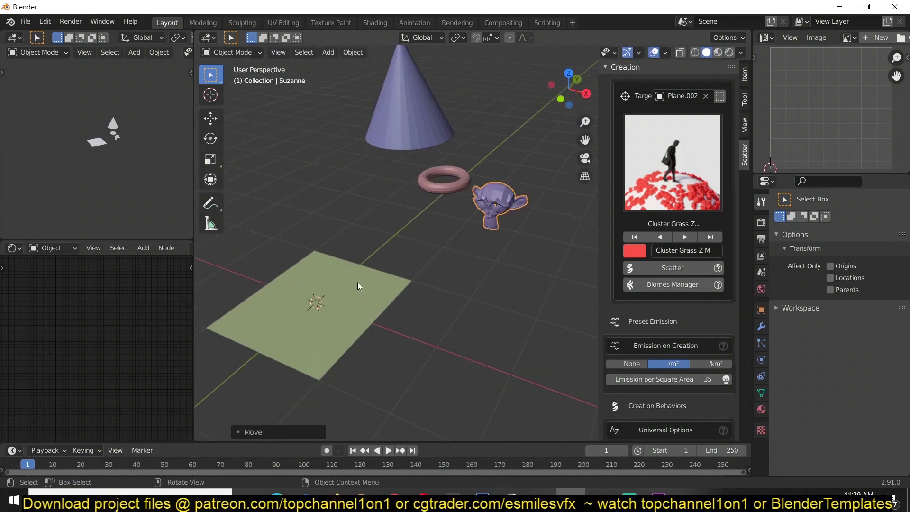
- Scale up the target plane so that it forms a larger ground surface
{"action": "left_click", "coordinate": [325, 308]}
{"action": "scroll", "coordinate": [341, 306], "scroll_direction": "down", "scroll_amount": 3}
{"action": "key", "text": "s"}
{"action": "left_click", "coordinate": [561, 323]}
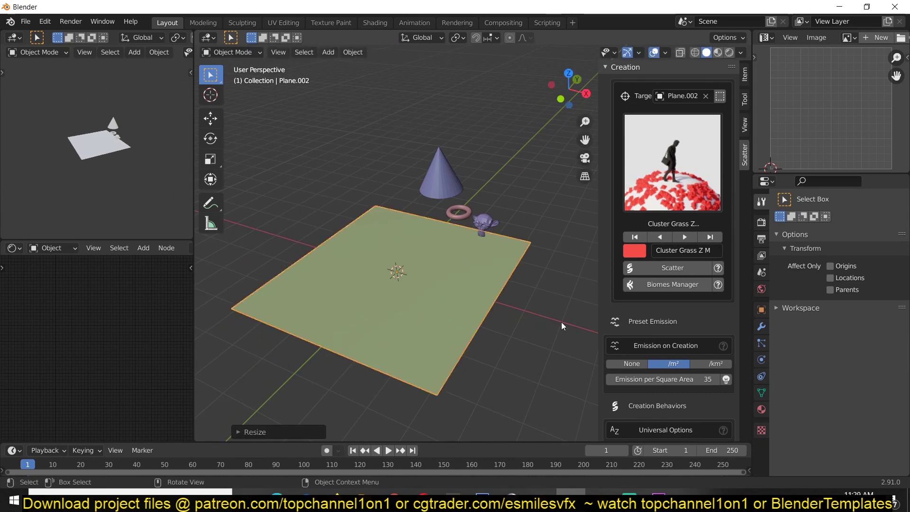
- Look through the Scatter creation settings and expand the Terrain Creation options
{"action": "scroll", "coordinate": [669, 332], "scroll_direction": "down", "scroll_amount": 10}
{"action": "middle_click_drag", "start_coordinate": [342, 252], "coordinate": [382, 221]}
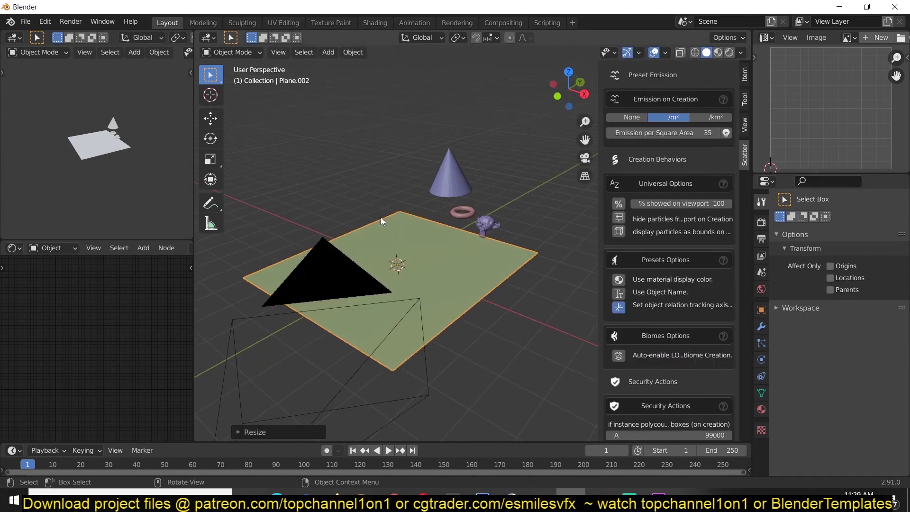
{"action": "scroll", "coordinate": [687, 213], "scroll_direction": "down", "scroll_amount": 3}
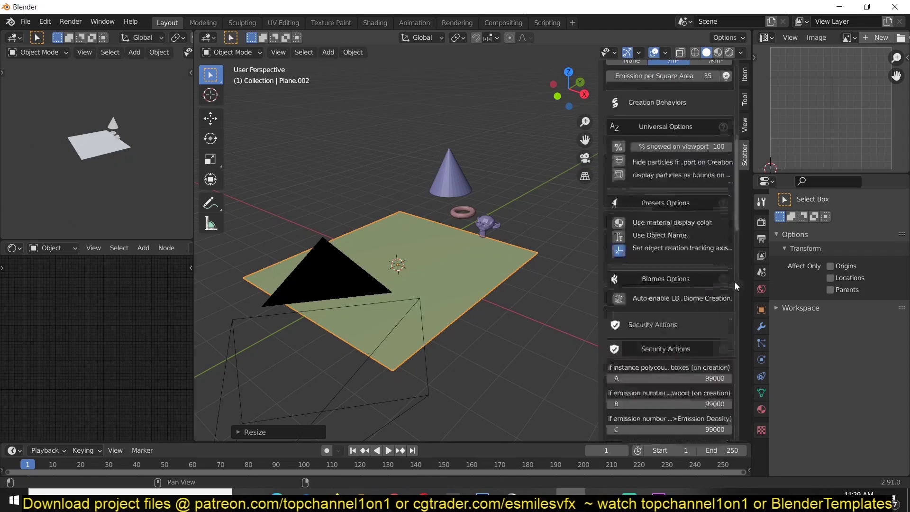
{"action": "scroll", "coordinate": [732, 289], "scroll_direction": "down", "scroll_amount": 12}
{"action": "left_click", "coordinate": [658, 248]}
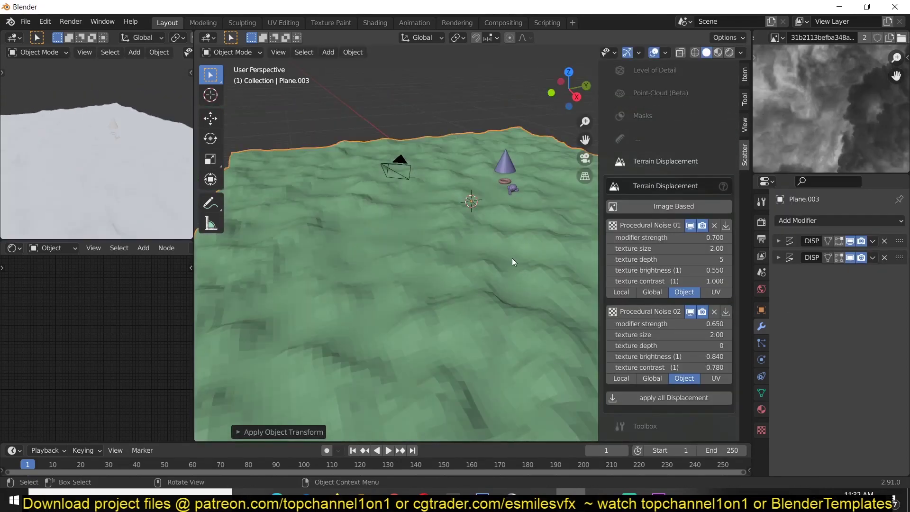
- Scale up the displaced terrain and shade its surface smooth
{"action": "key", "text": "s"}
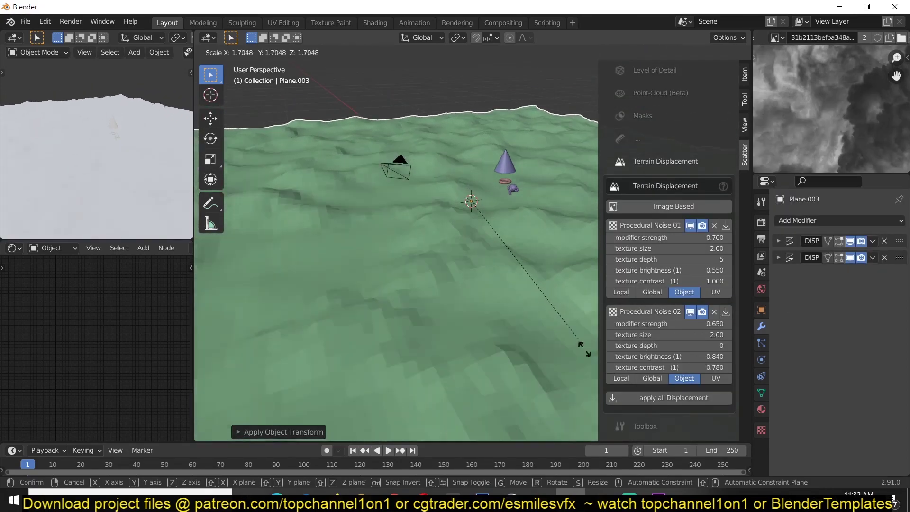
{"action": "left_click", "coordinate": [637, 300]}
{"action": "right_click", "coordinate": [545, 258]}
{"action": "middle_click_drag", "start_coordinate": [545, 258], "coordinate": [423, 281]}
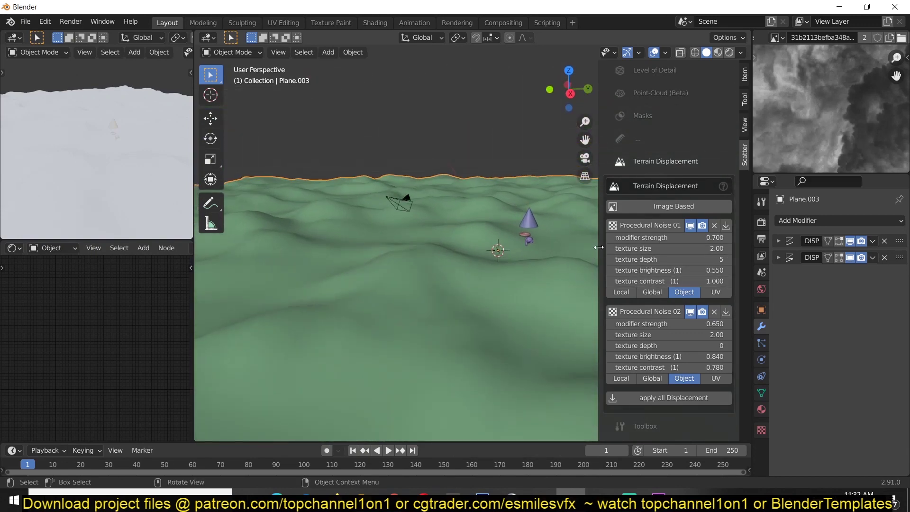
{"action": "middle_click_drag", "start_coordinate": [379, 152], "coordinate": [427, 250]}
{"action": "scroll", "coordinate": [411, 296], "scroll_direction": "up", "scroll_amount": 3}
{"action": "scroll", "coordinate": [434, 288], "scroll_direction": "up", "scroll_amount": 3}
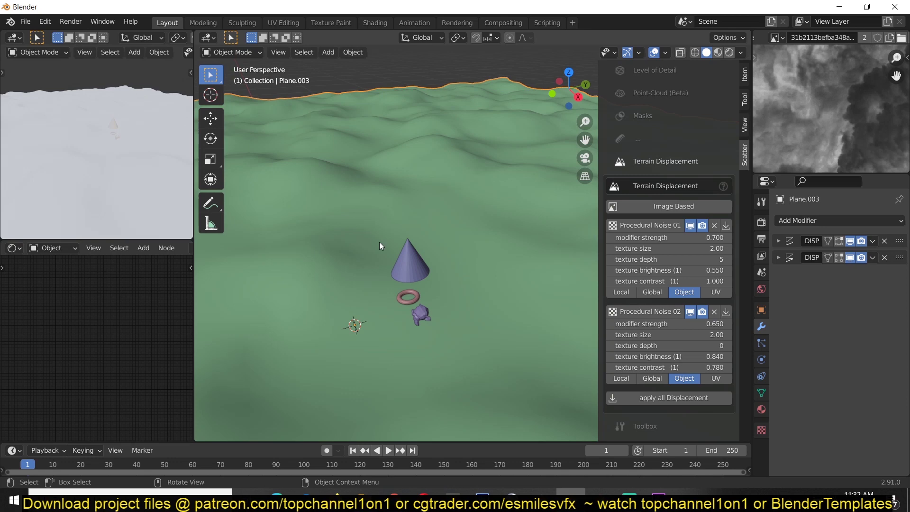
- Select the monkey, torus and cone together, and open the scatter preset choices for the terrain target
{"action": "left_click_drag", "start_coordinate": [392, 246], "coordinate": [428, 328]}
{"action": "left_click", "coordinate": [505, 305]}
{"action": "left_click", "coordinate": [420, 314]}
{"action": "left_click", "coordinate": [407, 296], "text": "shift"}
{"action": "left_click", "coordinate": [410, 263], "text": "shift"}
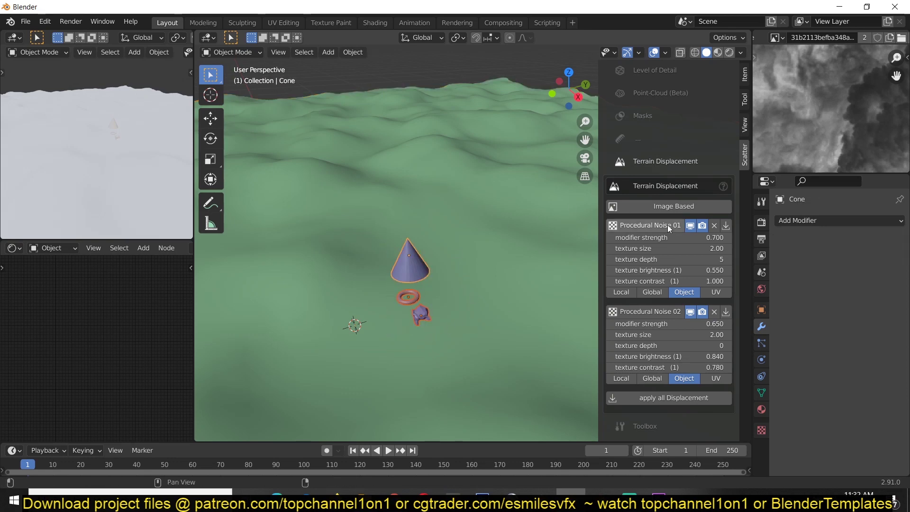
{"action": "scroll", "coordinate": [630, 222], "scroll_direction": "up", "scroll_amount": 10}
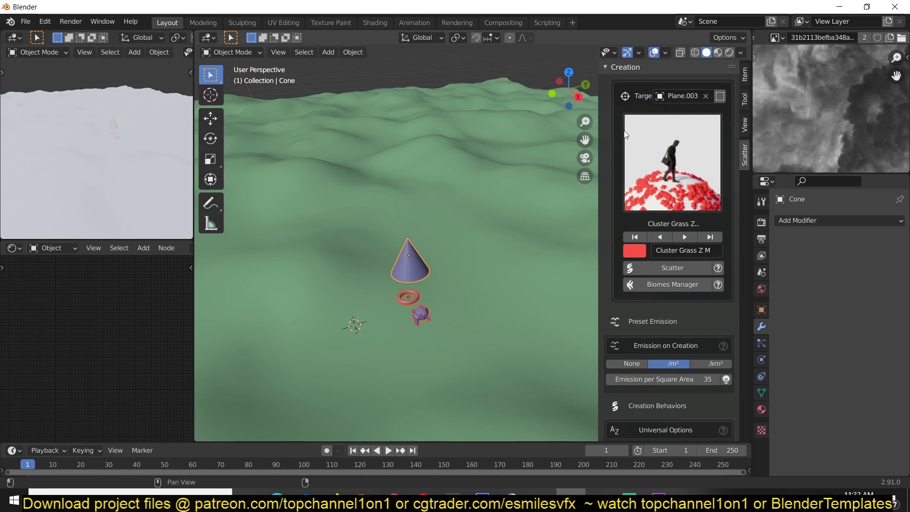
{"action": "left_click", "coordinate": [676, 142]}
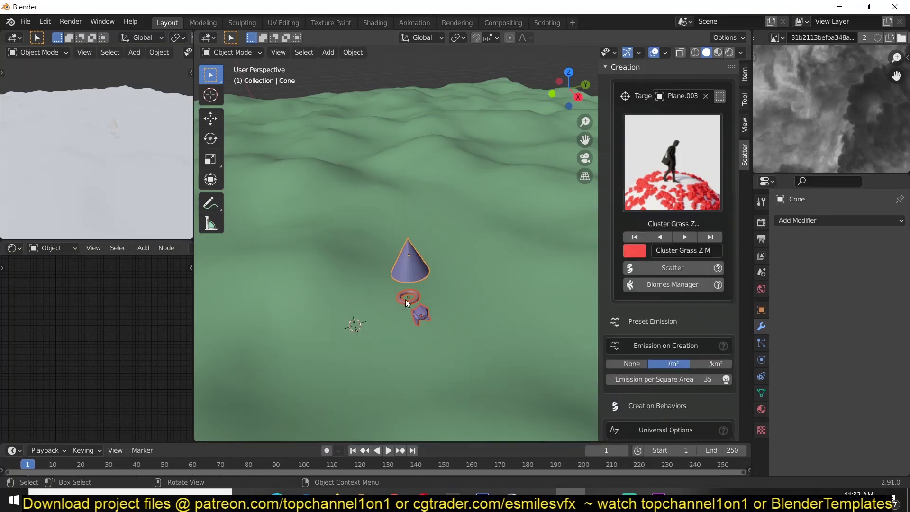
- Scatter the monkey, torus and cone over the terrain with the Array Face Image preset
{"action": "left_click", "coordinate": [672, 173]}
{"action": "left_click", "coordinate": [386, 249]}
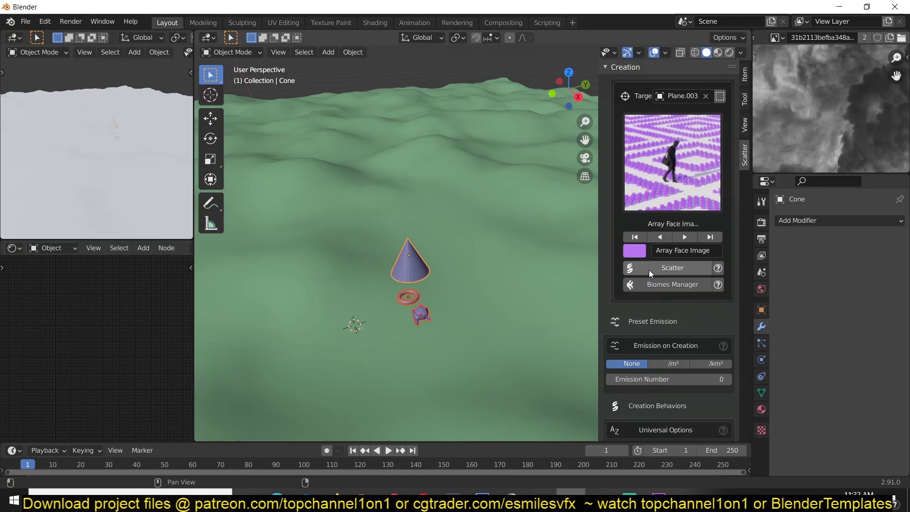
{"action": "scroll", "coordinate": [439, 260], "scroll_direction": "down", "scroll_amount": 5}
{"action": "middle_click_drag", "start_coordinate": [439, 261], "coordinate": [440, 286]}
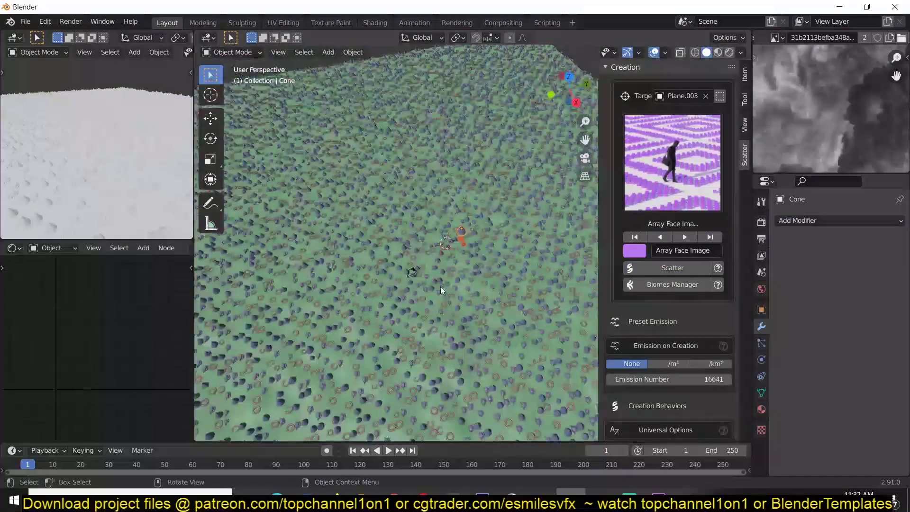
{"action": "scroll", "coordinate": [440, 286], "scroll_direction": "up", "scroll_amount": 5}
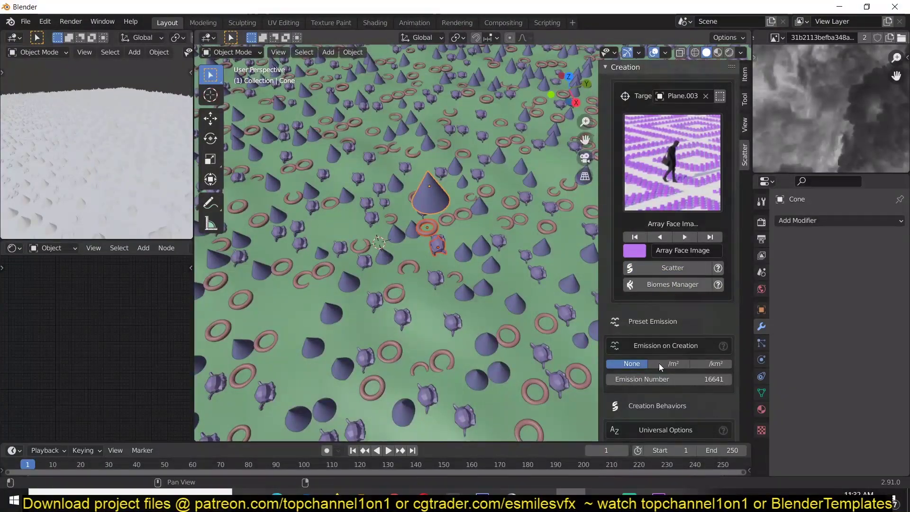
{"action": "scroll", "coordinate": [661, 348], "scroll_direction": "down", "scroll_amount": 5}
{"action": "scroll", "coordinate": [661, 346], "scroll_direction": "up", "scroll_amount": 5}
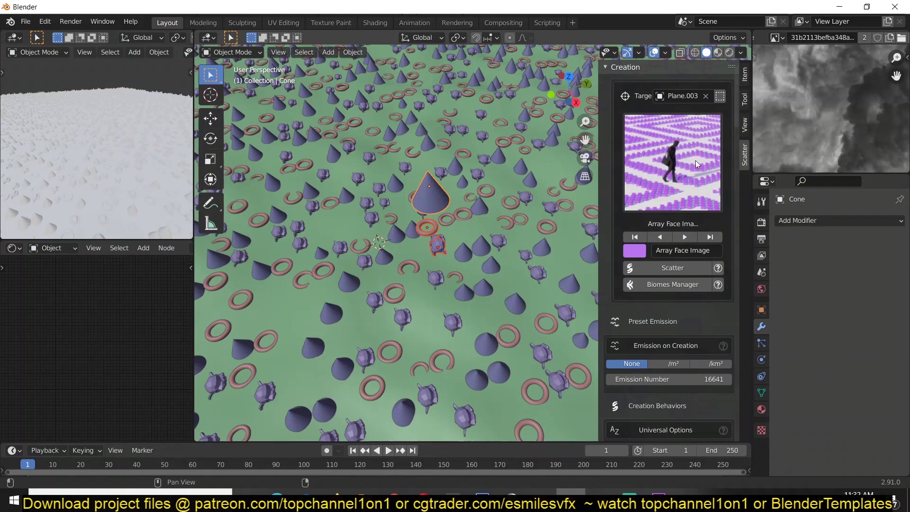
- Reduce the Array Face Image scatter's viewport display percentage to 61%
{"action": "scroll", "coordinate": [695, 238], "scroll_direction": "down", "scroll_amount": 15}
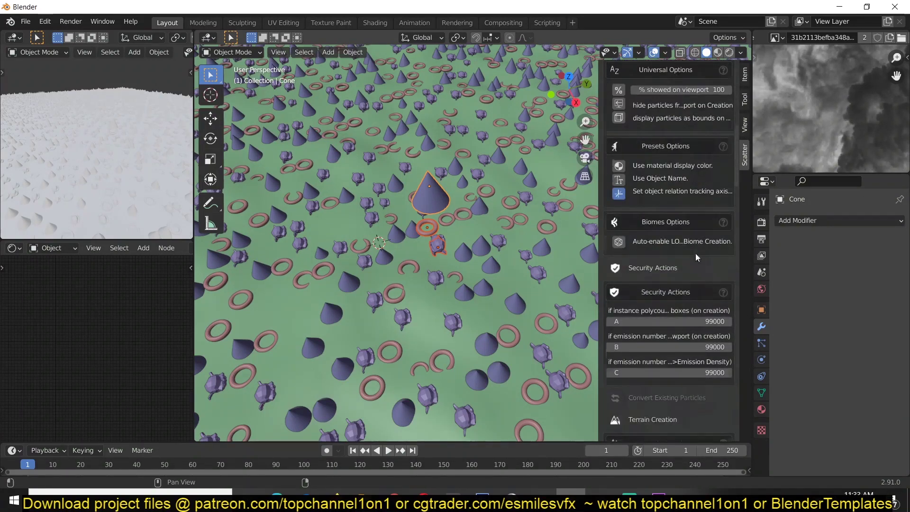
{"action": "scroll", "coordinate": [695, 253], "scroll_direction": "down", "scroll_amount": 15}
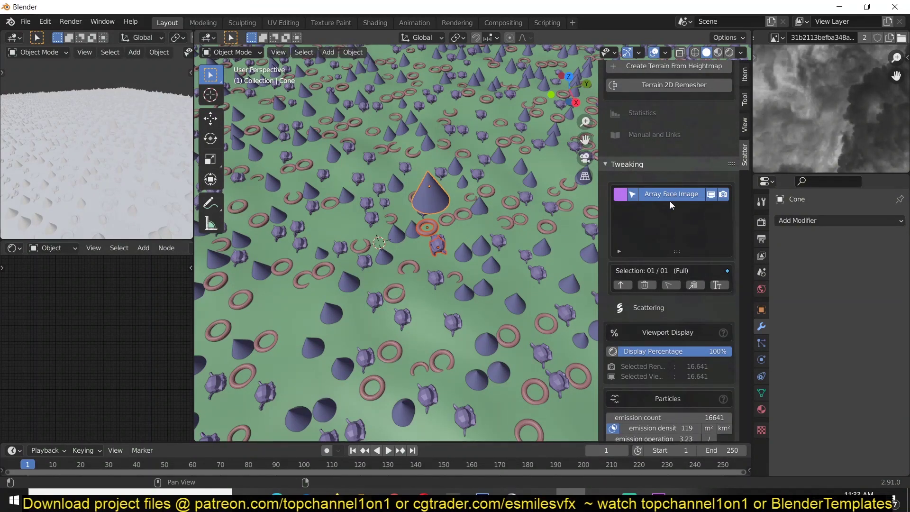
{"action": "scroll", "coordinate": [506, 254], "scroll_direction": "down", "scroll_amount": 2}
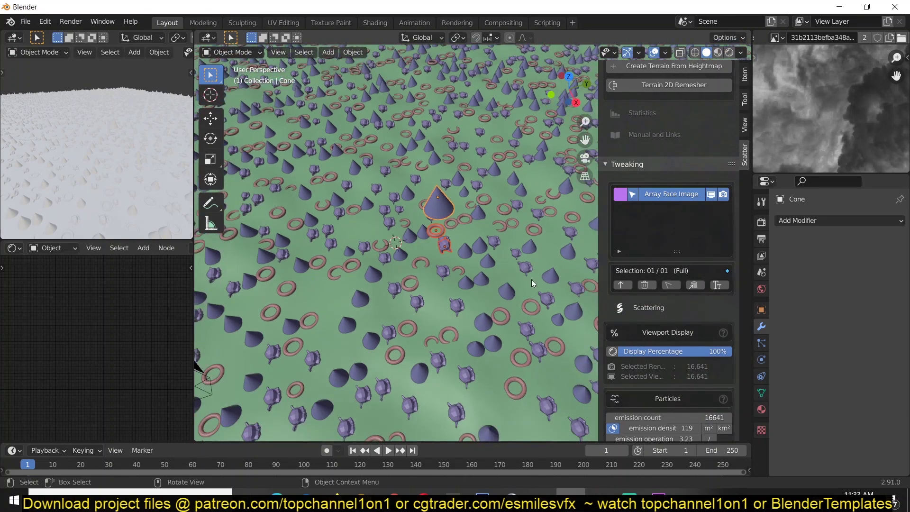
{"action": "left_click_drag", "start_coordinate": [718, 350], "coordinate": [648, 351]}
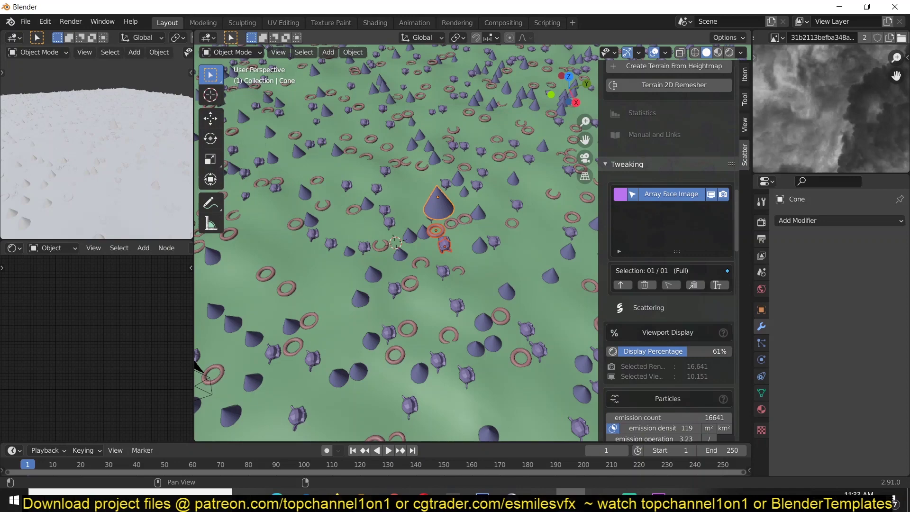
{"action": "scroll", "coordinate": [669, 285], "scroll_direction": "down", "scroll_amount": 7}
{"action": "left_click_drag", "start_coordinate": [645, 295], "coordinate": [659, 295]}
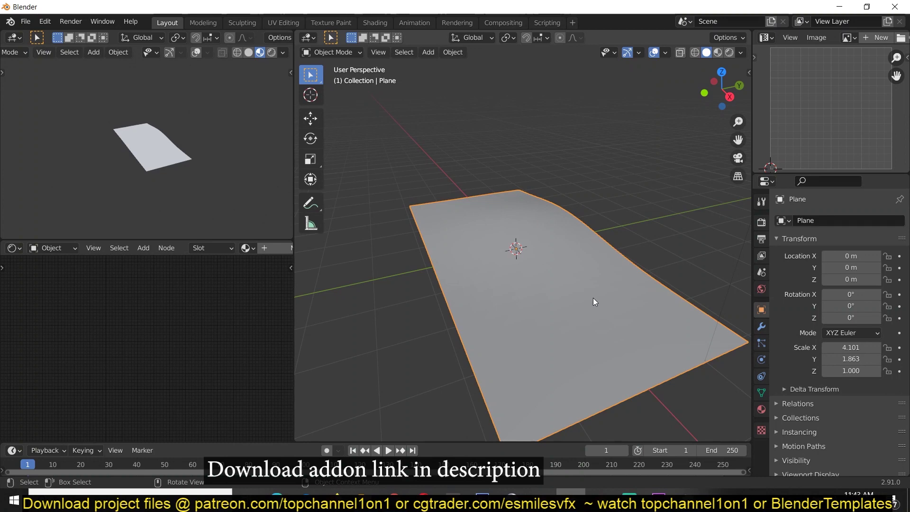
- Show the Scatter creation settings and assign the curved plane as the scatter target
{"action": "key", "text": "n"}
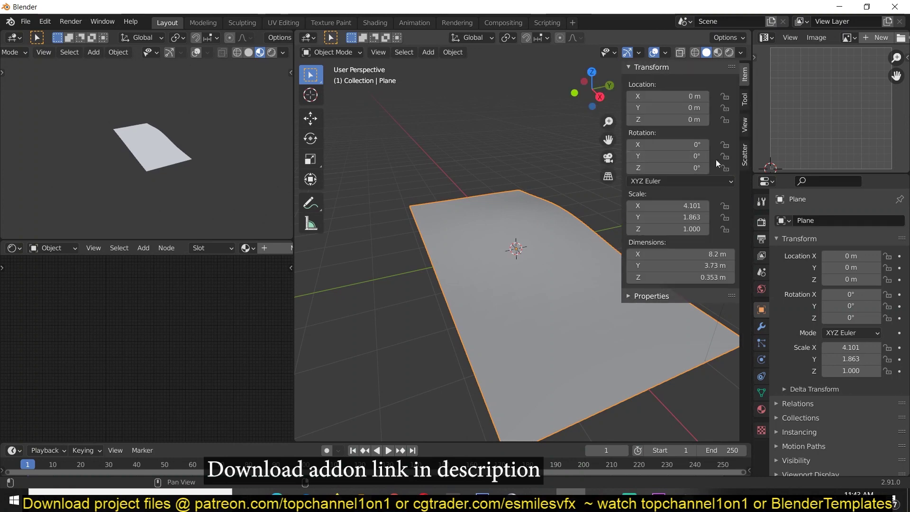
{"action": "left_click", "coordinate": [744, 160]}
{"action": "middle_click_drag", "start_coordinate": [480, 204], "coordinate": [444, 209]}
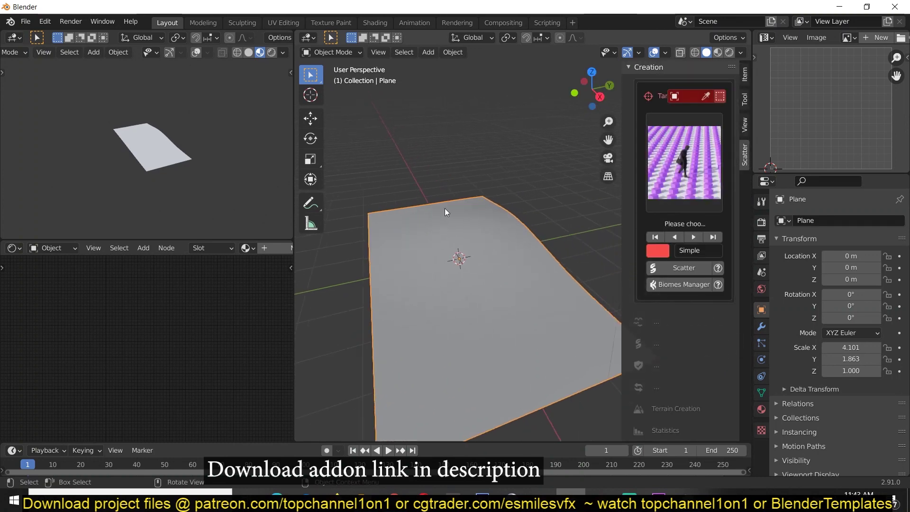
{"action": "left_click", "coordinate": [701, 97]}
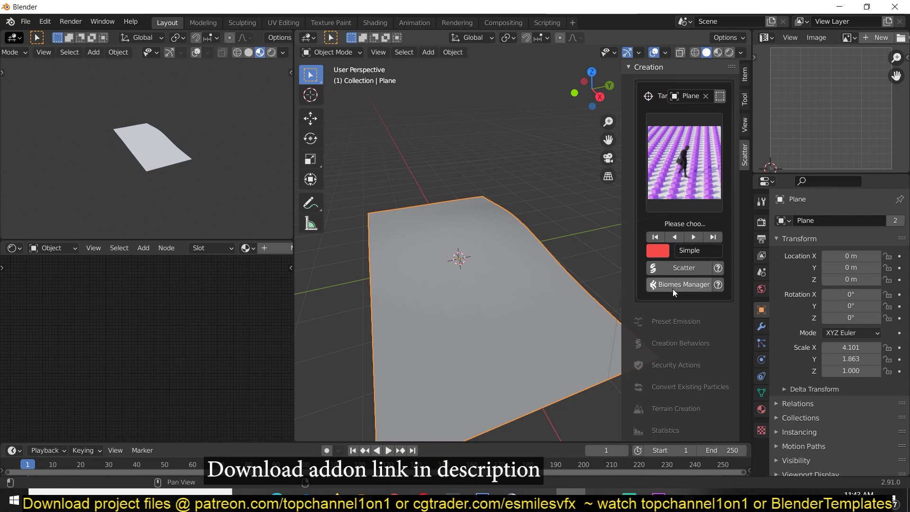
- Browse the Scatter Biome category in the Biomes Manager and apply the B Autumn 06 biome to the plane
{"action": "left_click", "coordinate": [685, 285]}
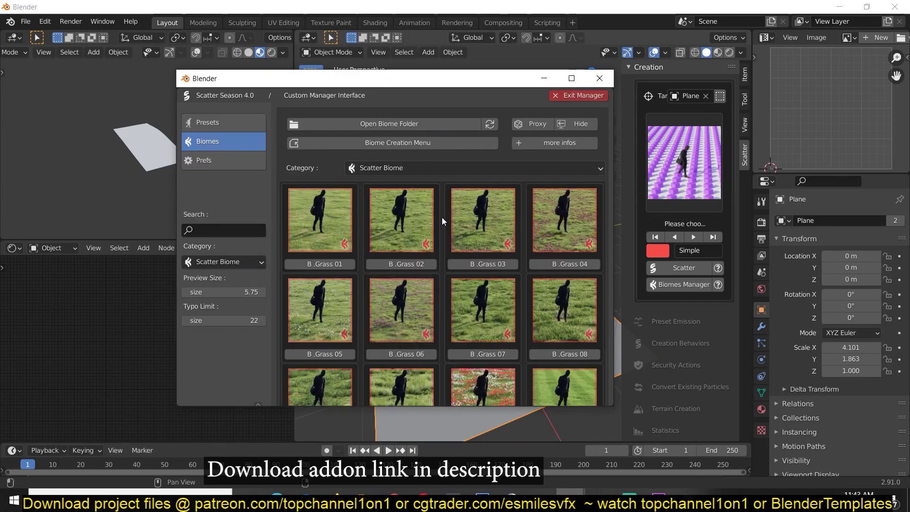
{"action": "scroll", "coordinate": [442, 215], "scroll_direction": "down", "scroll_amount": 4}
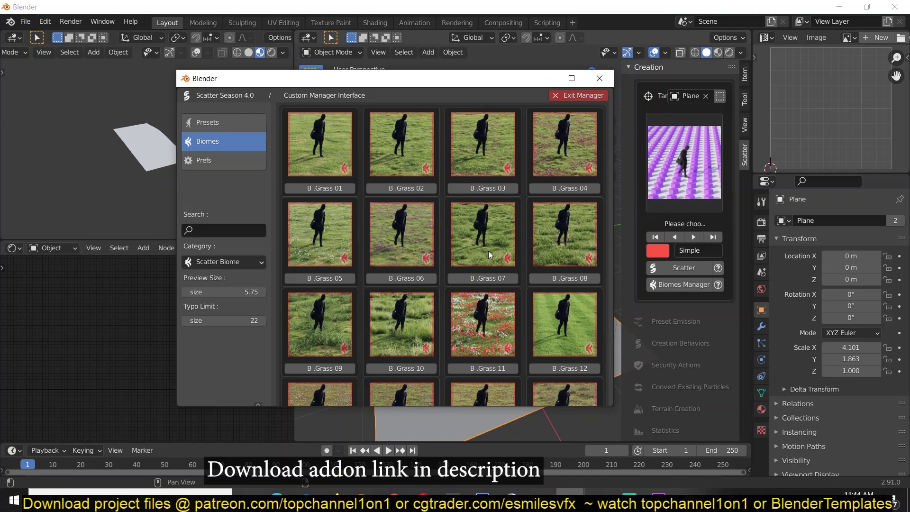
{"action": "scroll", "coordinate": [488, 251], "scroll_direction": "down", "scroll_amount": 15}
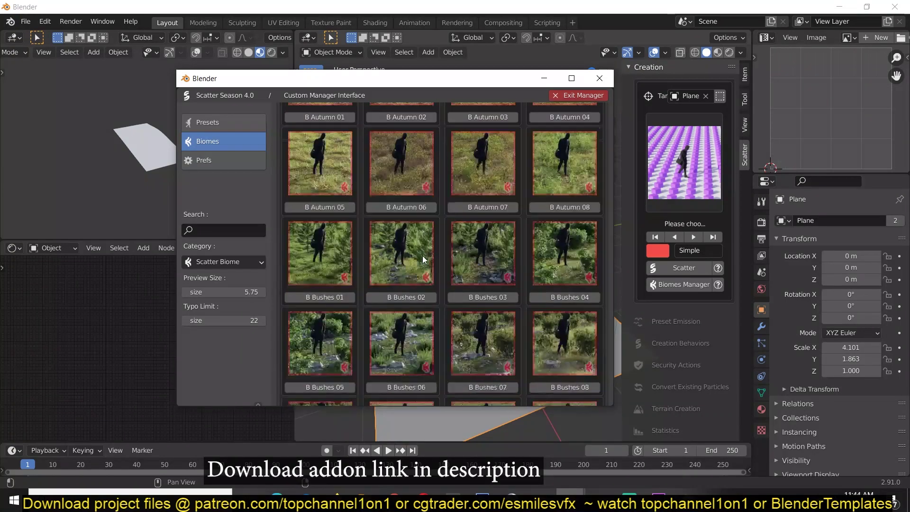
{"action": "scroll", "coordinate": [424, 259], "scroll_direction": "up", "scroll_amount": 6}
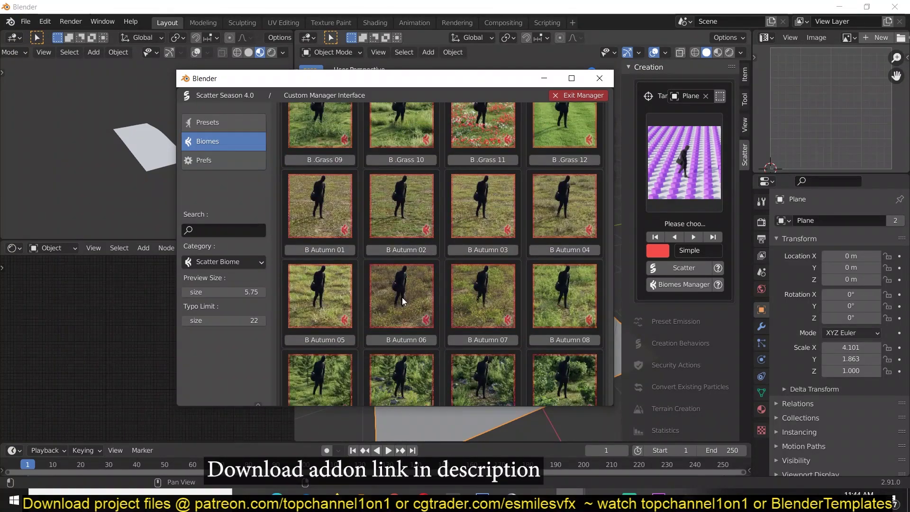
{"action": "left_click", "coordinate": [411, 340]}
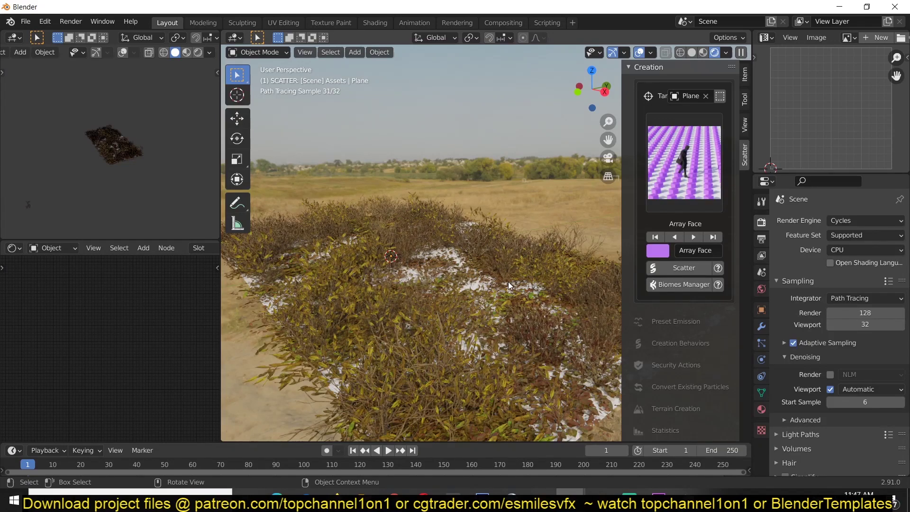
- Apply the M 06 ground material from the Scatter Material category to the plane and close the manager
{"action": "left_click", "coordinate": [678, 284]}
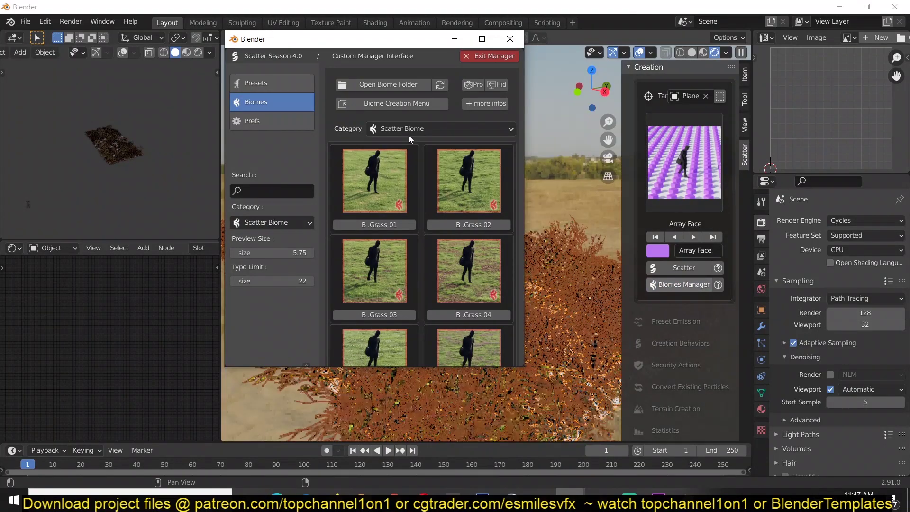
{"action": "left_click", "coordinate": [412, 129]}
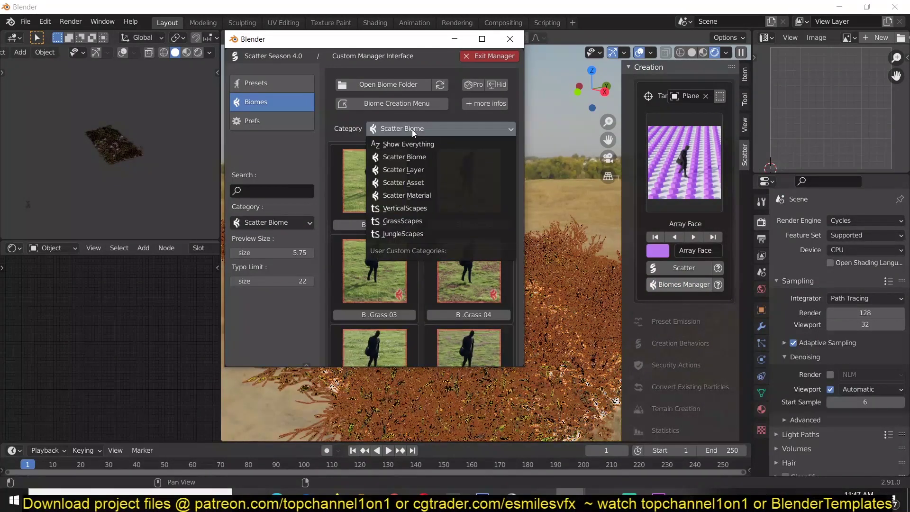
{"action": "left_click", "coordinate": [411, 195]}
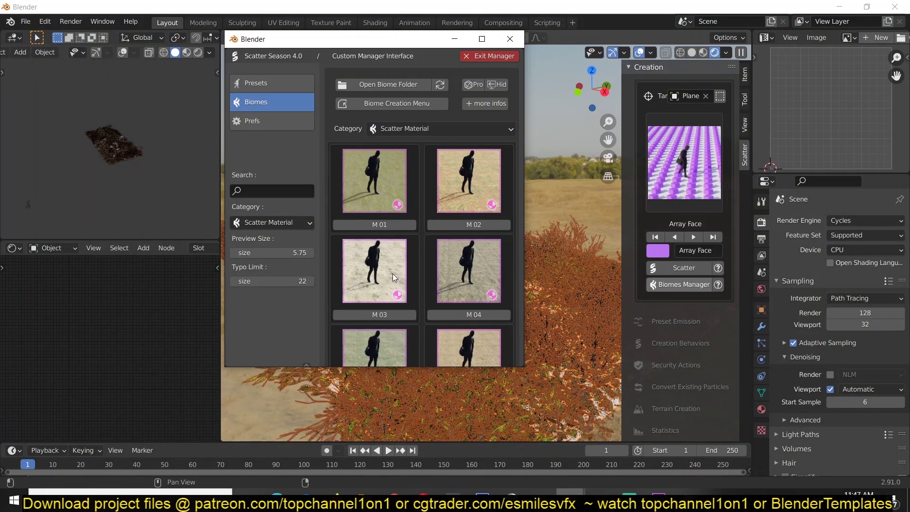
{"action": "scroll", "coordinate": [393, 193], "scroll_direction": "down", "scroll_amount": 5}
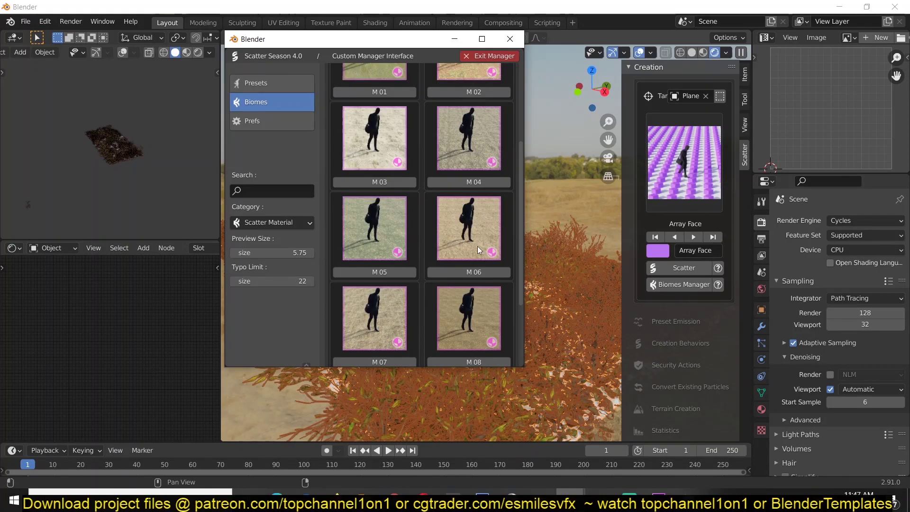
{"action": "left_click", "coordinate": [472, 271]}
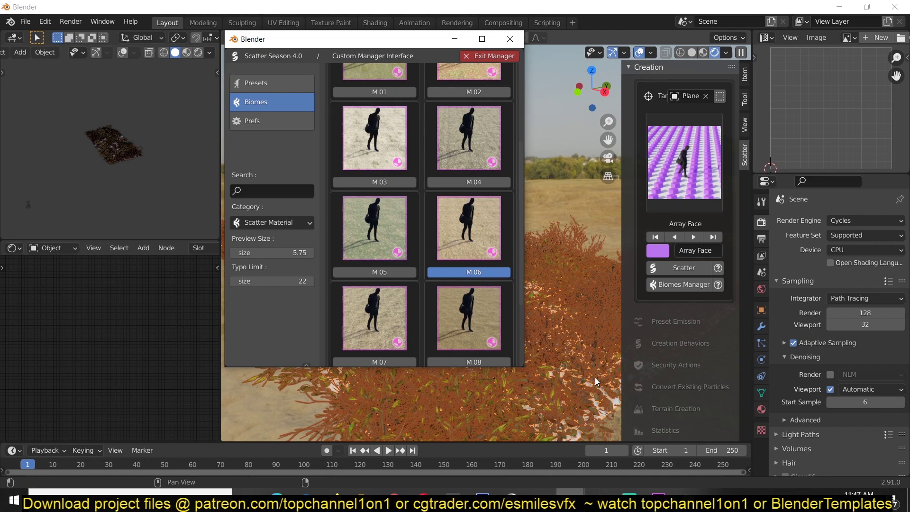
{"action": "left_click", "coordinate": [509, 41]}
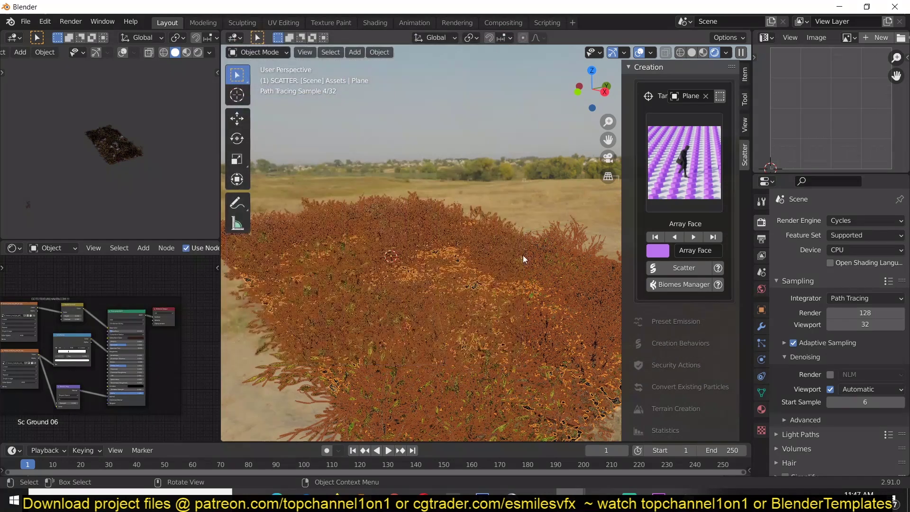
- Hide all the biome's scatter layers in the viewport, from the Autumn and Forest layers down to the Rockplain layer
{"action": "scroll", "coordinate": [721, 178], "scroll_direction": "down", "scroll_amount": 5}
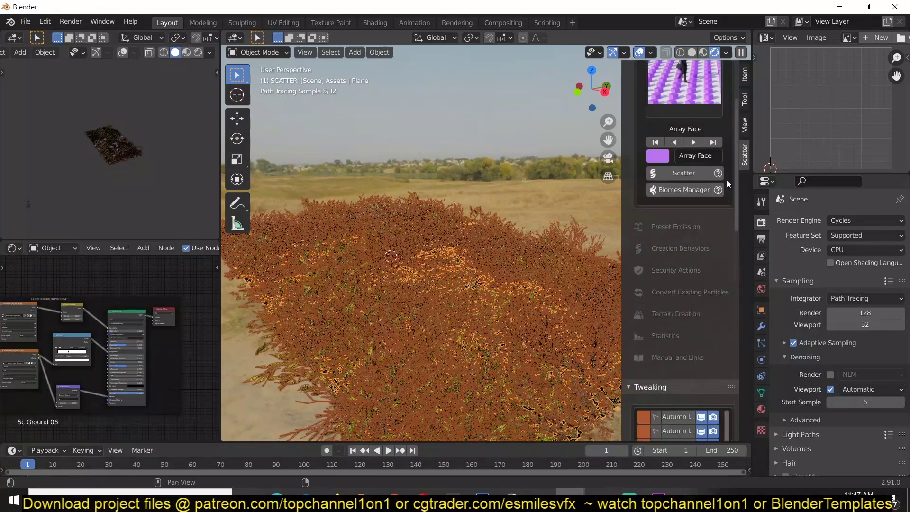
{"action": "scroll", "coordinate": [687, 251], "scroll_direction": "down", "scroll_amount": 10}
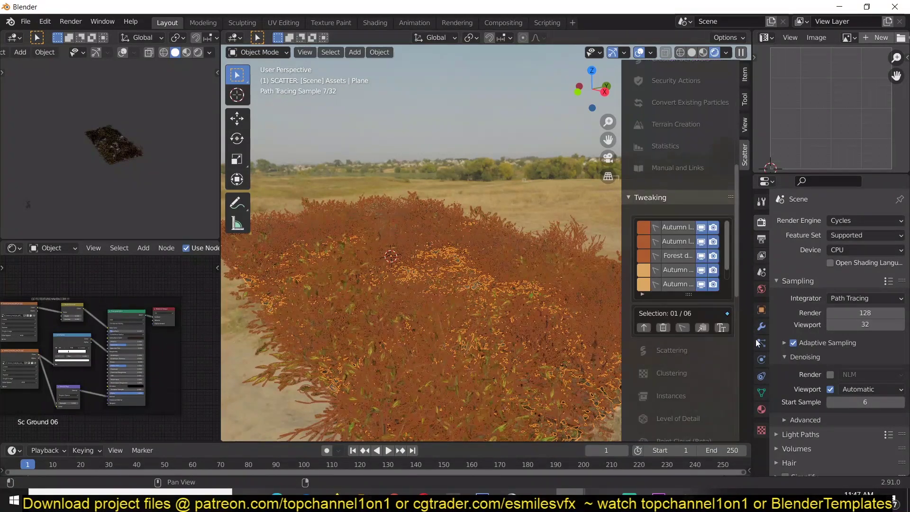
{"action": "scroll", "coordinate": [717, 254], "scroll_direction": "down", "scroll_amount": 1}
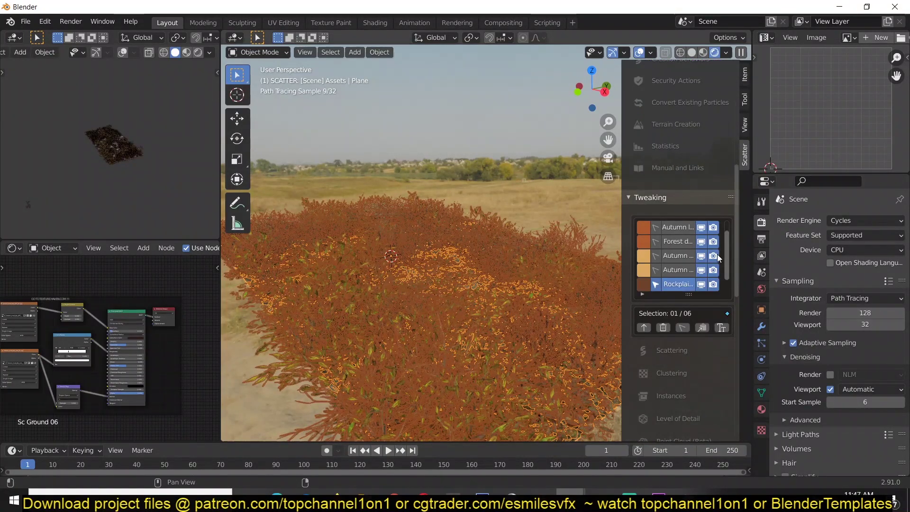
{"action": "scroll", "coordinate": [712, 245], "scroll_direction": "up", "scroll_amount": 1}
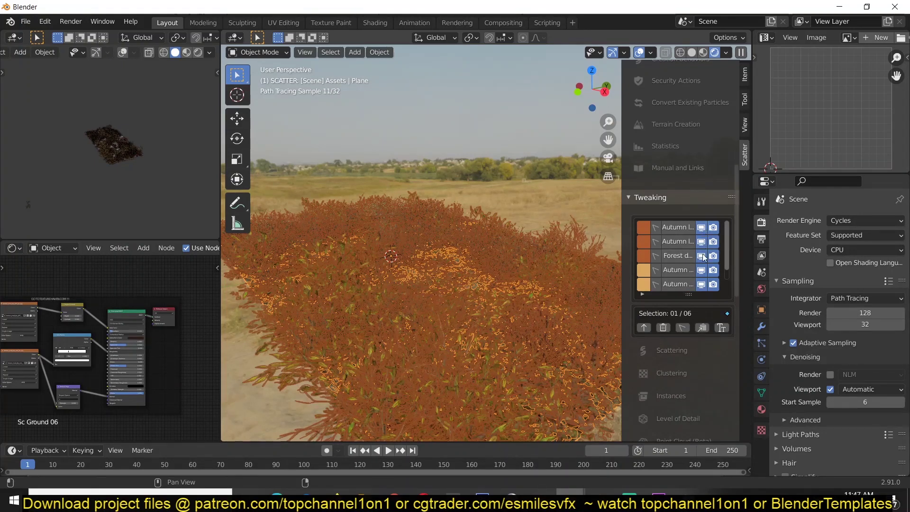
{"action": "left_click_drag", "start_coordinate": [701, 227], "coordinate": [701, 255]}
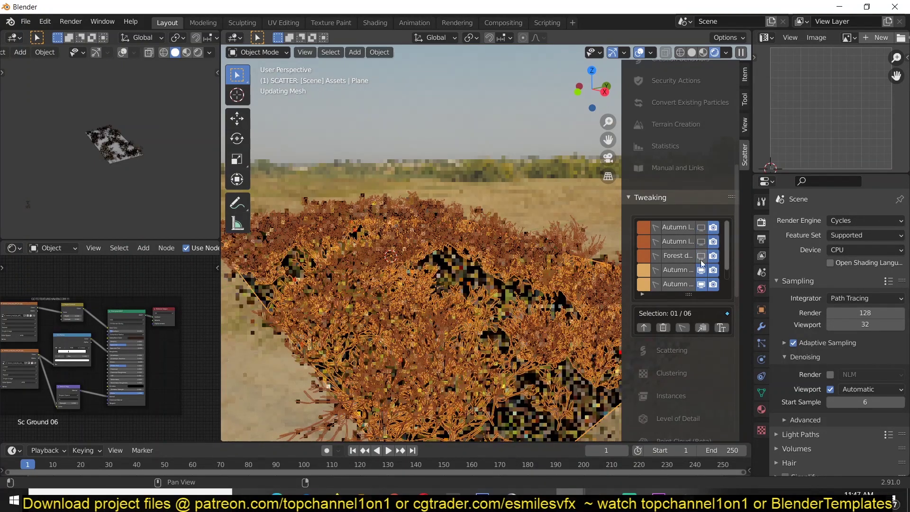
{"action": "left_click", "coordinate": [701, 270]}
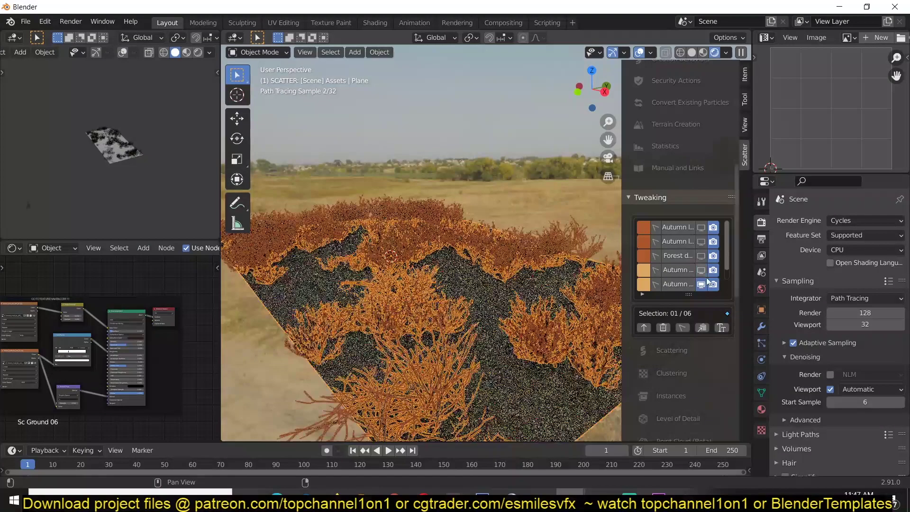
{"action": "scroll", "coordinate": [713, 278], "scroll_direction": "down", "scroll_amount": 1}
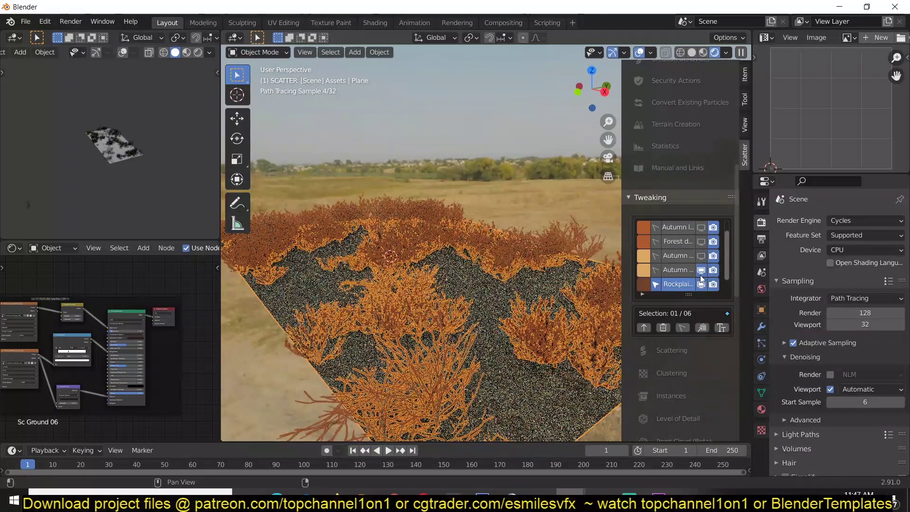
{"action": "left_click", "coordinate": [701, 271]}
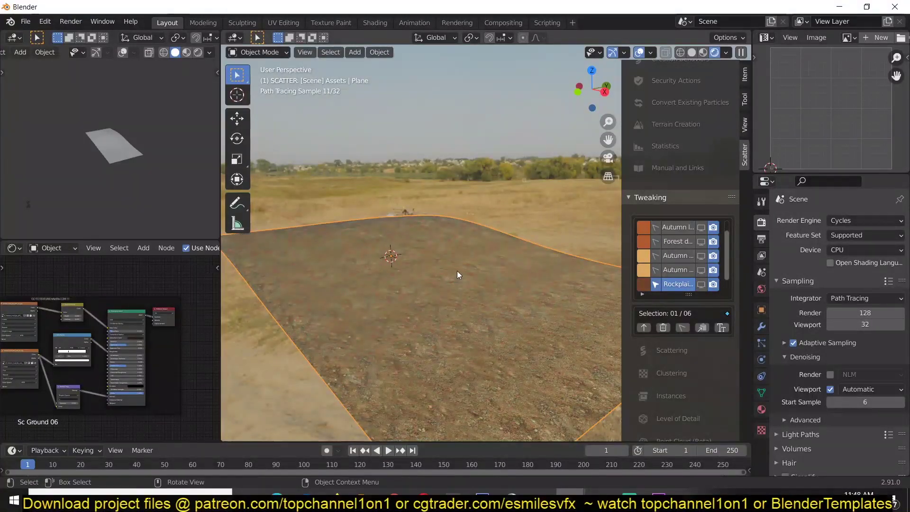
- Switch the viewport to Material Preview and show the Rockplain layer and the Autumn layer directly above it
{"action": "left_click", "coordinate": [702, 53]}
{"action": "middle_click_drag", "start_coordinate": [479, 200], "coordinate": [426, 265]}
{"action": "left_click", "coordinate": [702, 283]}
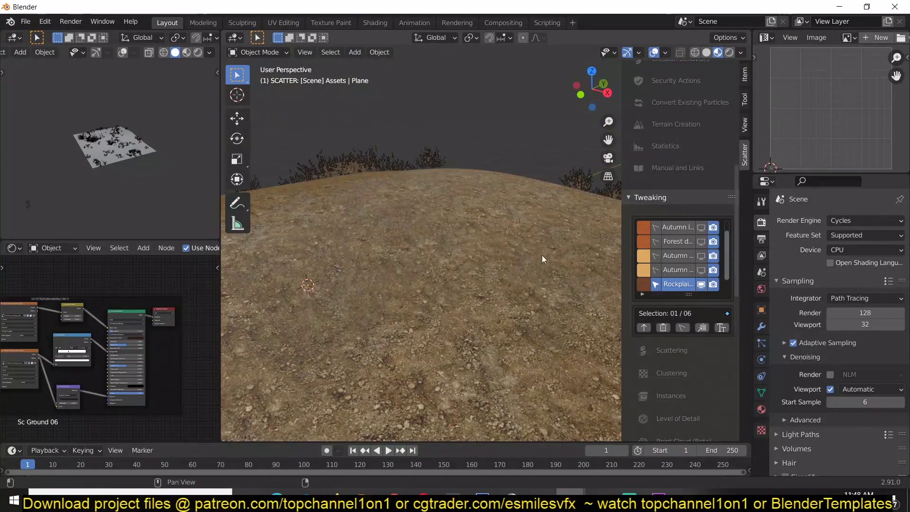
{"action": "middle_click_drag", "start_coordinate": [477, 252], "coordinate": [517, 243]}
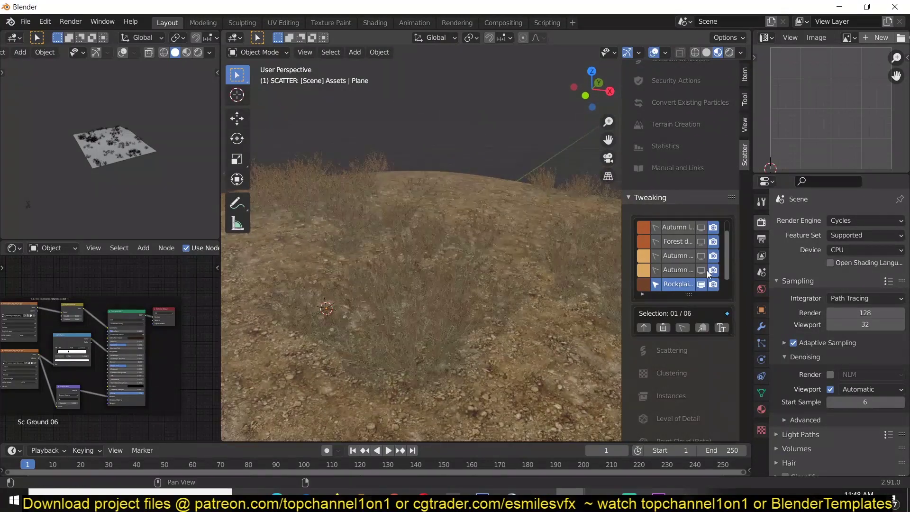
{"action": "left_click", "coordinate": [701, 270]}
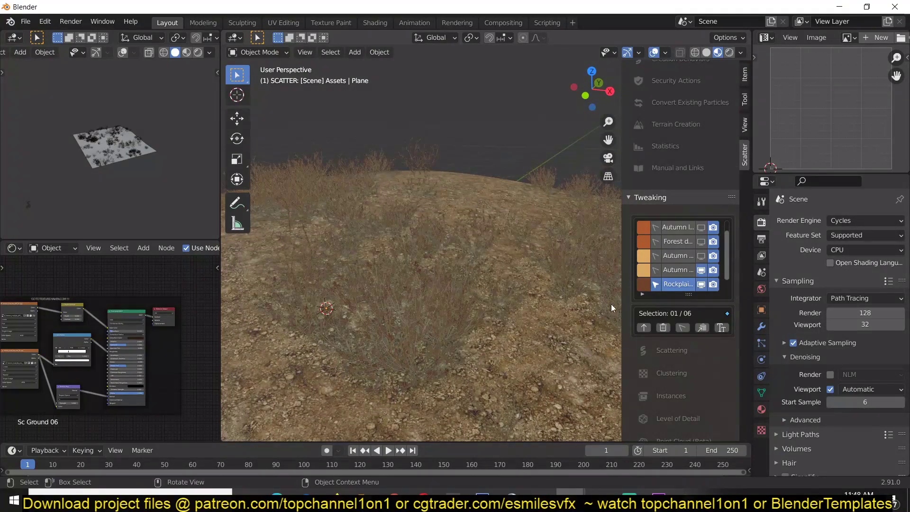
{"action": "middle_click_drag", "start_coordinate": [611, 307], "coordinate": [673, 312]}
{"action": "scroll", "coordinate": [670, 308], "scroll_direction": "down", "scroll_amount": 4}
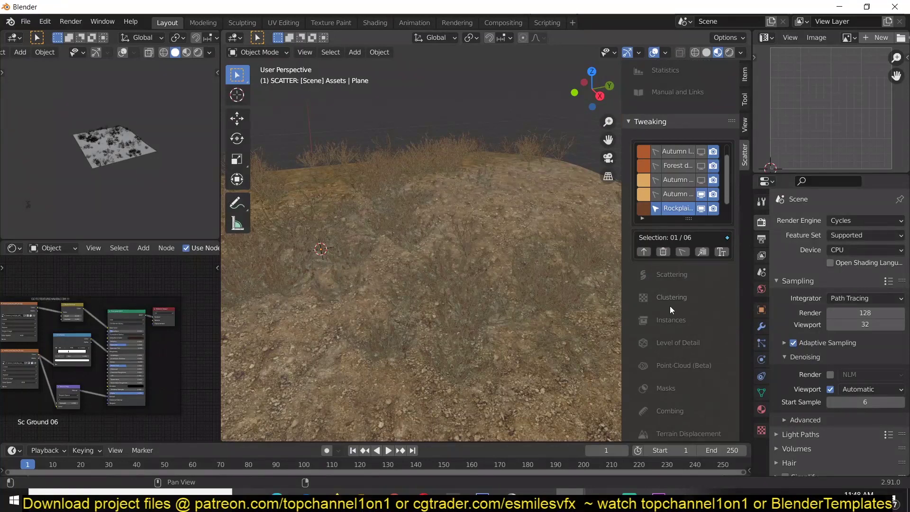
- Show the selected layer's scattering and clustering settings and expand the options of its first clustering texture
{"action": "left_click", "coordinate": [664, 234]}
{"action": "scroll", "coordinate": [666, 332], "scroll_direction": "down", "scroll_amount": 1}
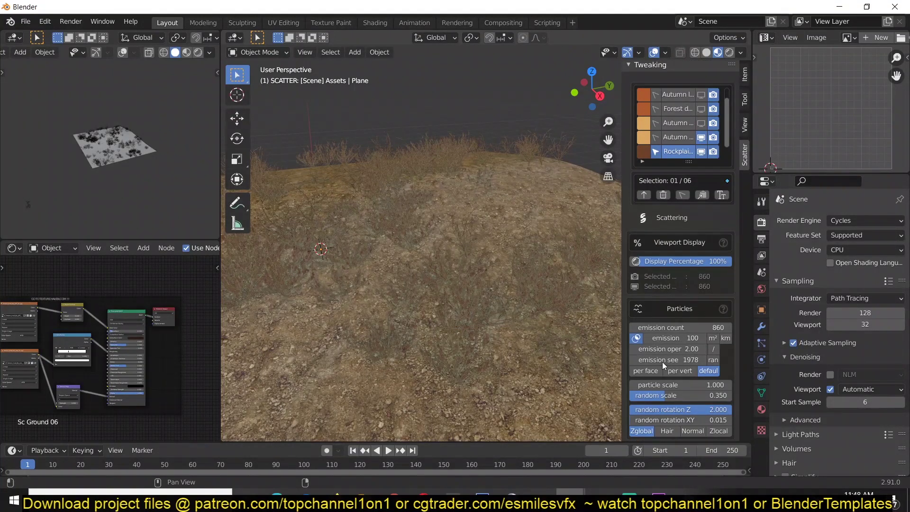
{"action": "scroll", "coordinate": [673, 285], "scroll_direction": "down", "scroll_amount": 10}
{"action": "left_click", "coordinate": [684, 175]}
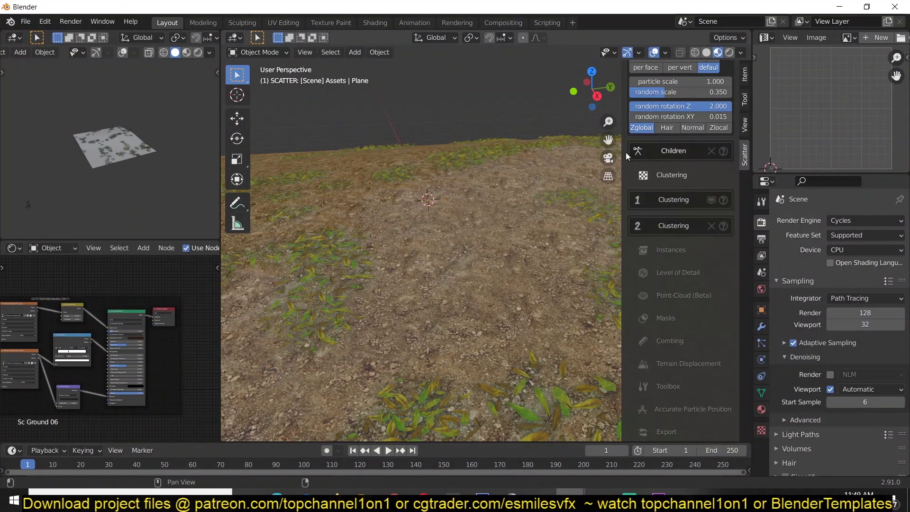
{"action": "left_click", "coordinate": [690, 200]}
{"action": "scroll", "coordinate": [405, 217], "scroll_direction": "down", "scroll_amount": 3}
- Set the viewport to Solid shading and examine how the green leaf clusters spread over the terrain
{"action": "middle_click_drag", "start_coordinate": [485, 221], "coordinate": [396, 223]}
{"action": "scroll", "coordinate": [396, 223], "scroll_direction": "up", "scroll_amount": 3}
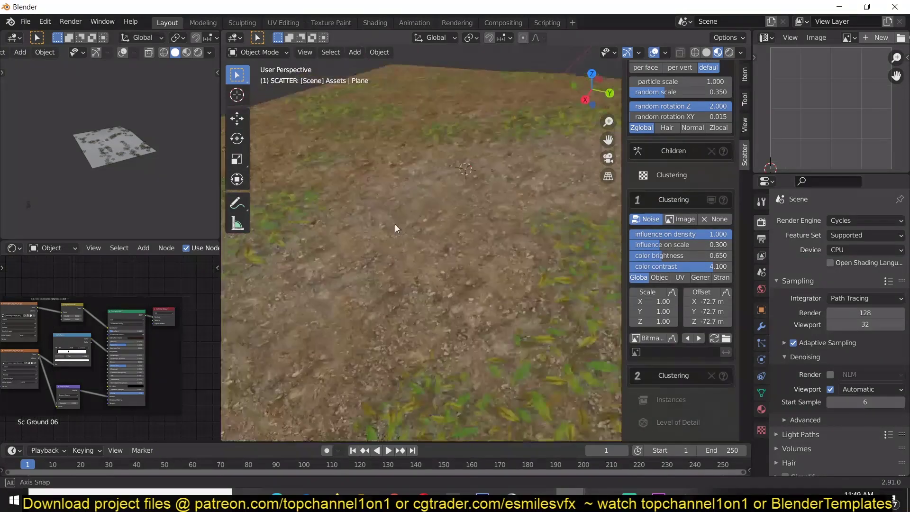
{"action": "scroll", "coordinate": [397, 223], "scroll_direction": "down", "scroll_amount": 5}
{"action": "scroll", "coordinate": [427, 226], "scroll_direction": "up", "scroll_amount": 5}
{"action": "key", "text": "z"}
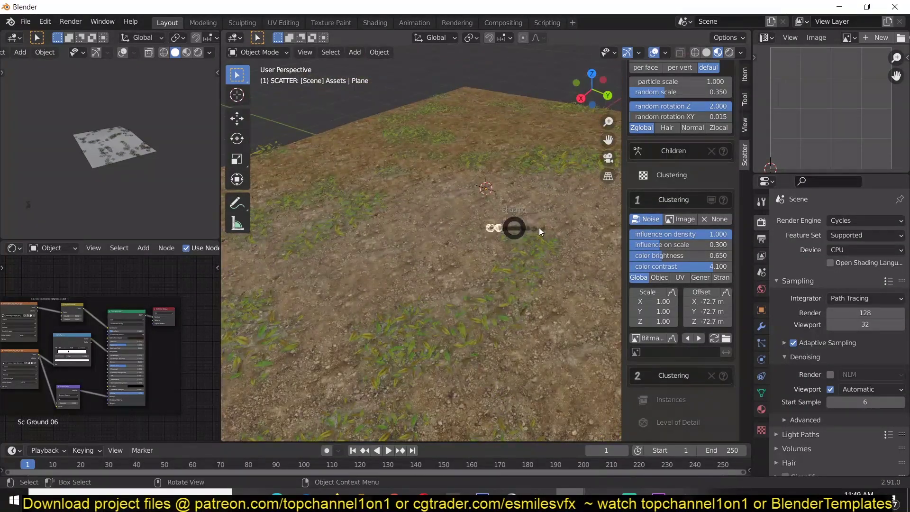
{"action": "left_click", "coordinate": [539, 228]}
{"action": "scroll", "coordinate": [526, 233], "scroll_direction": "up", "scroll_amount": 5}
{"action": "scroll", "coordinate": [494, 247], "scroll_direction": "down", "scroll_amount": 4}
{"action": "mouse_move", "coordinate": [494, 246]}
{"action": "middle_mouse_down"}
{"action": "mouse_move", "coordinate": [438, 264]}
{"action": "mouse_move", "coordinate": [408, 241]}
{"action": "middle_mouse_up"}
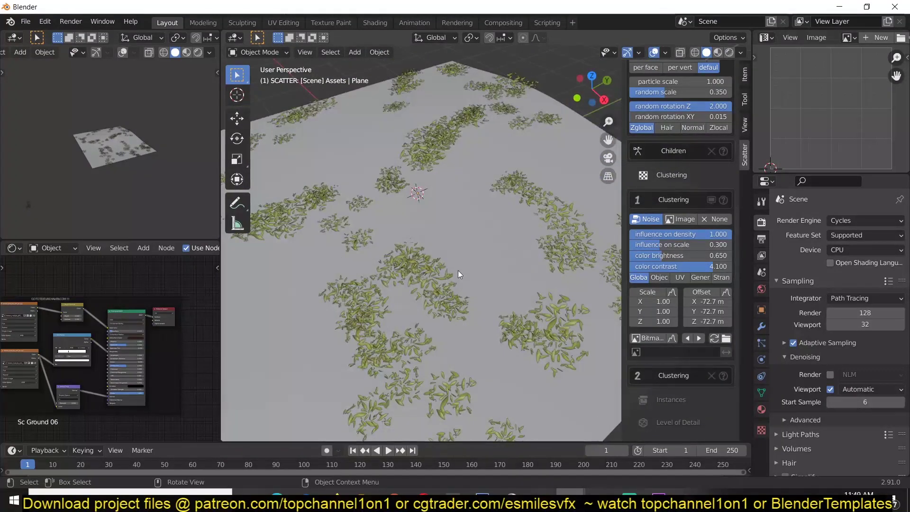
{"action": "middle_click_drag", "start_coordinate": [458, 270], "coordinate": [422, 256], "text": "shift"}
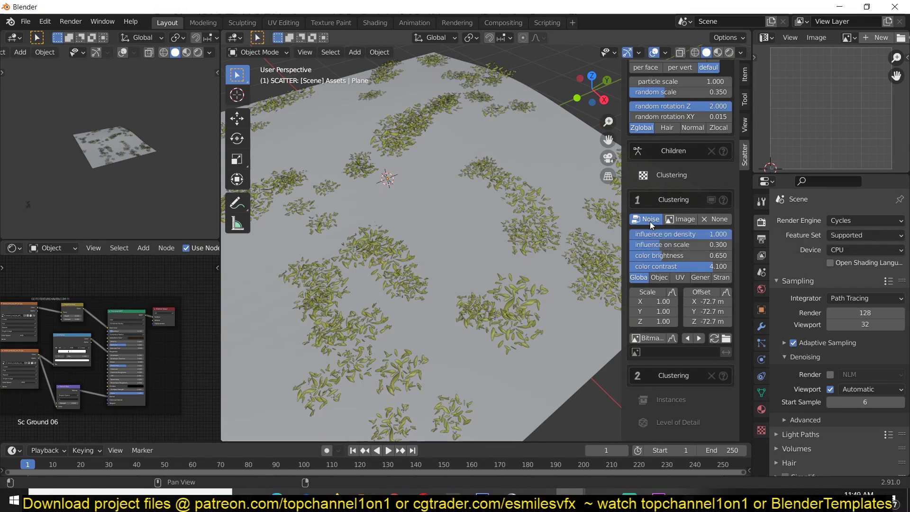
- Set the noise clustering's influence on density to 0.862, influence on scale to 0.548, color brightness to 0.870 and color contrast to 3.228
{"action": "left_click_drag", "start_coordinate": [668, 237], "coordinate": [704, 246]}
{"action": "mouse_move", "coordinate": [679, 256]}
{"action": "left_mouse_down"}
{"action": "mouse_move", "coordinate": [670, 256]}
{"action": "mouse_move", "coordinate": [690, 255]}
{"action": "left_mouse_up"}
{"action": "left_click_drag", "start_coordinate": [678, 267], "coordinate": [660, 267]}
{"action": "middle_click_drag", "start_coordinate": [526, 223], "coordinate": [577, 223]}
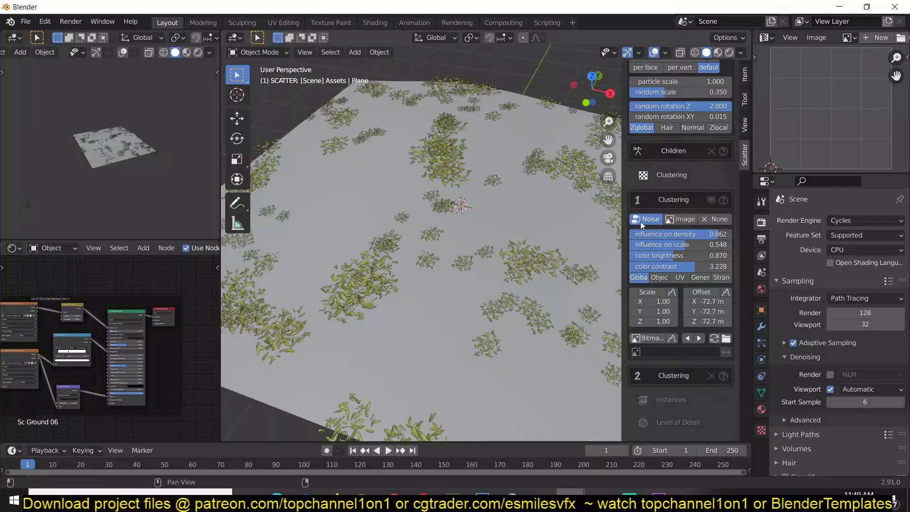
- Change the first clustering texture from noise to an image and choose the Labyrinth bitmap from the Bitmap Library
{"action": "left_click", "coordinate": [681, 219]}
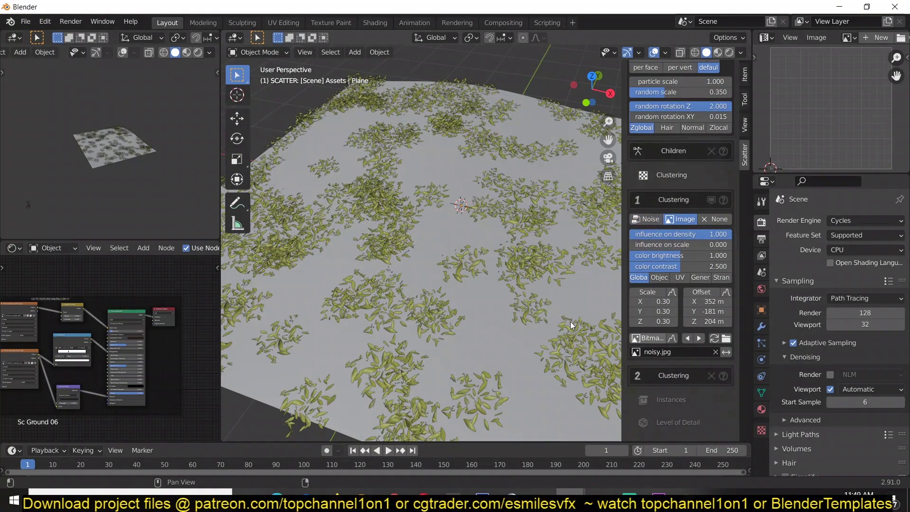
{"action": "middle_click_drag", "start_coordinate": [570, 321], "coordinate": [489, 254]}
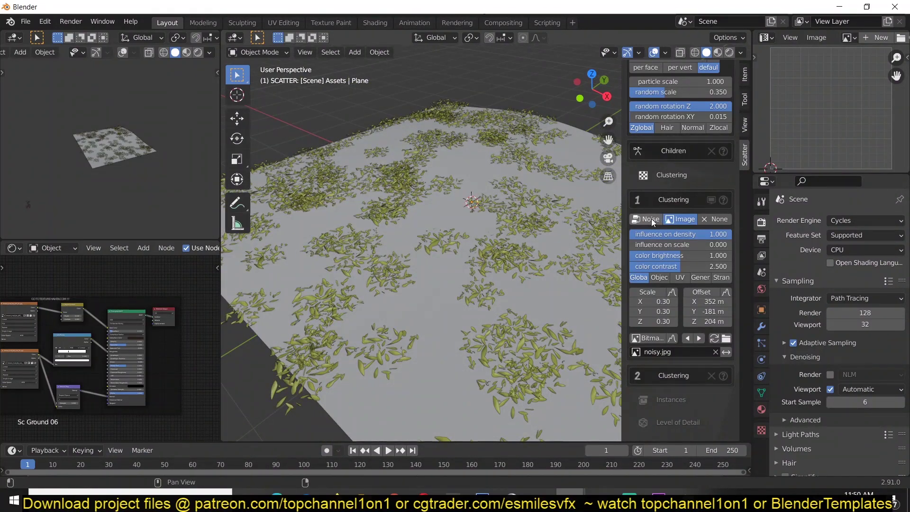
{"action": "left_click", "coordinate": [656, 339]}
{"action": "left_click", "coordinate": [662, 334]}
{"action": "left_click", "coordinate": [657, 340]}
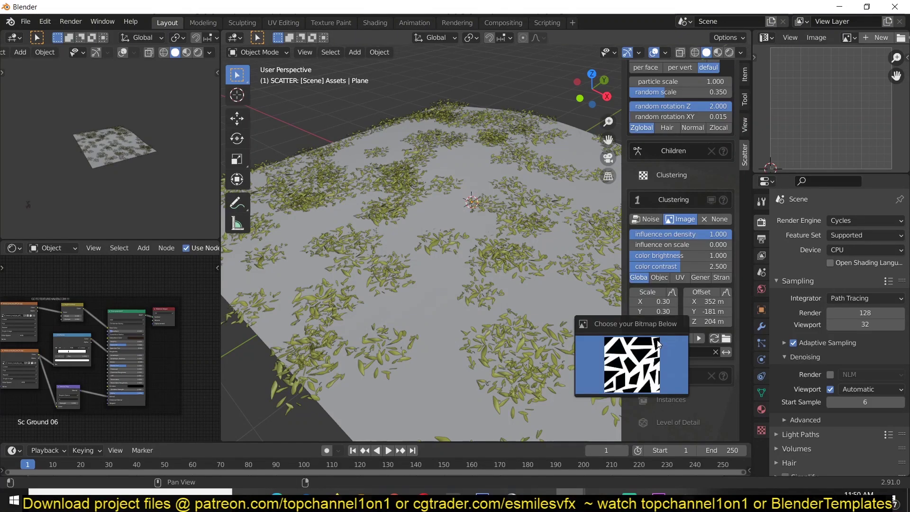
{"action": "left_click_drag", "start_coordinate": [622, 261], "coordinate": [589, 262]}
{"action": "left_click", "coordinate": [608, 339]}
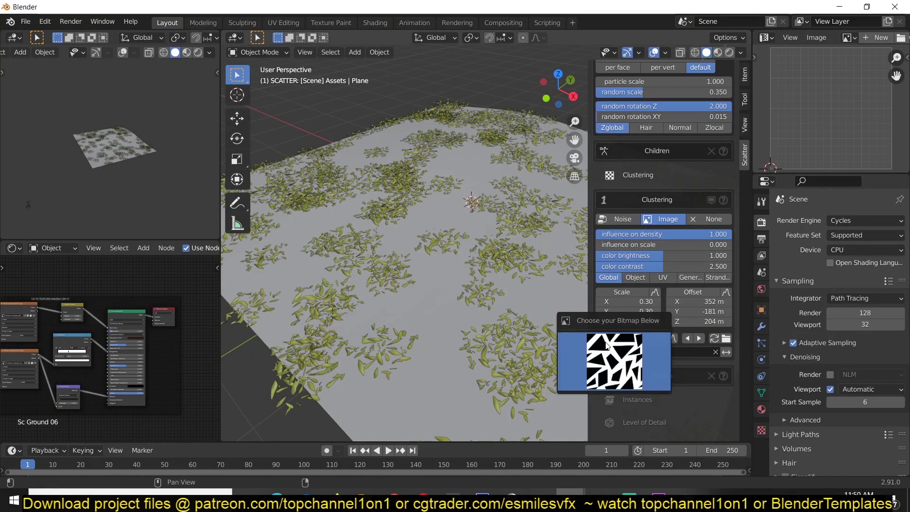
{"action": "left_click", "coordinate": [603, 358]}
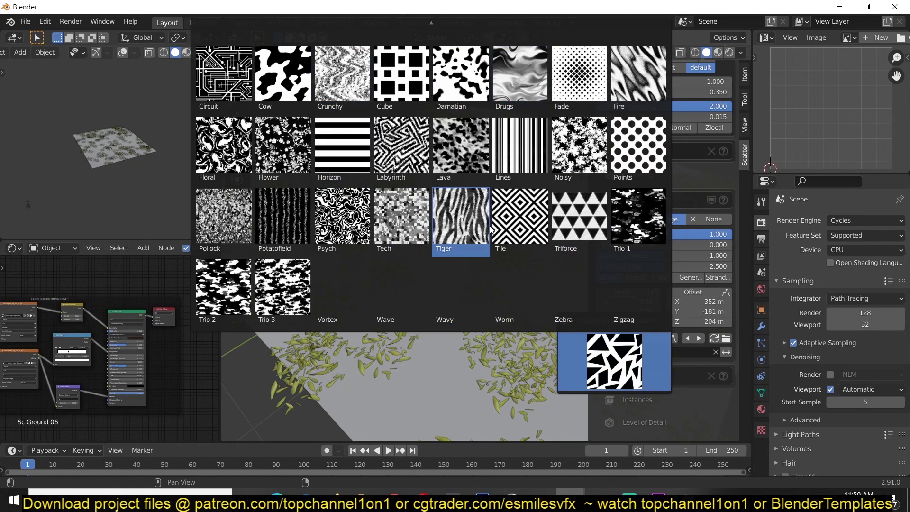
{"action": "left_click", "coordinate": [411, 168]}
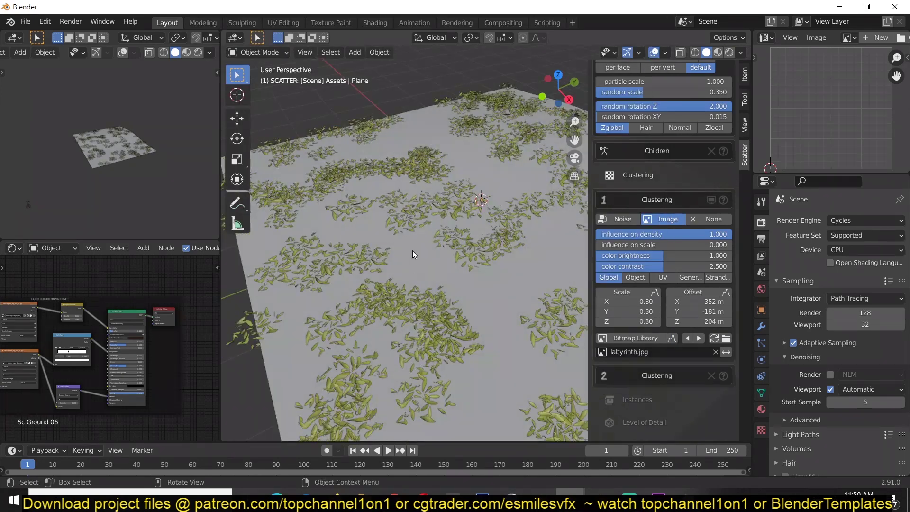
{"action": "middle_click_drag", "start_coordinate": [475, 296], "coordinate": [473, 292]}
- Set the Forest dead leaves layer's first clustering to an image texture and choose the Tiger bitmap
{"action": "scroll", "coordinate": [490, 214], "scroll_direction": "up", "scroll_amount": 2}
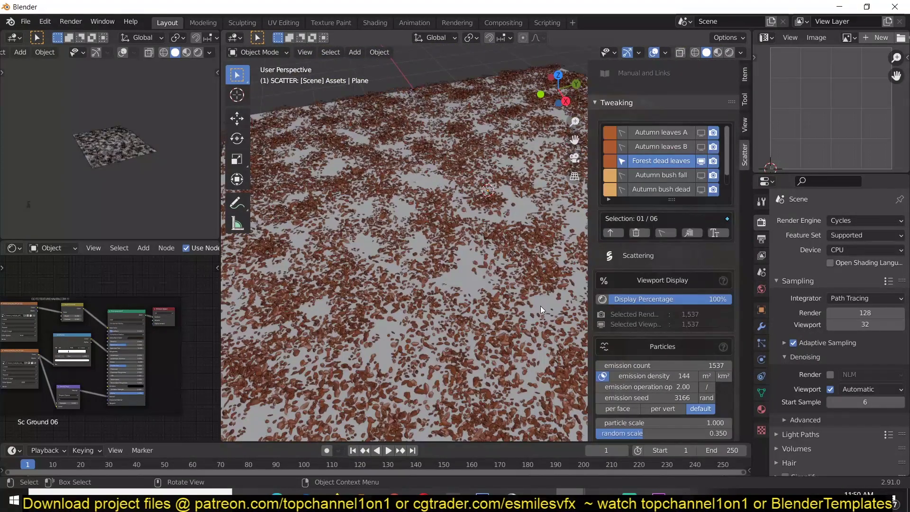
{"action": "scroll", "coordinate": [482, 295], "scroll_direction": "down", "scroll_amount": 5}
{"action": "scroll", "coordinate": [486, 297], "scroll_direction": "up", "scroll_amount": 7}
{"action": "scroll", "coordinate": [679, 314], "scroll_direction": "down", "scroll_amount": 15}
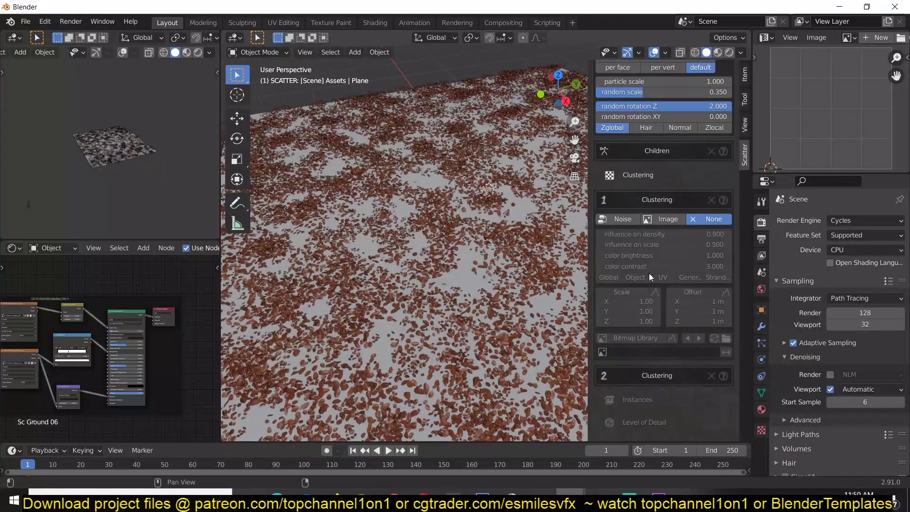
{"action": "left_click", "coordinate": [663, 219]}
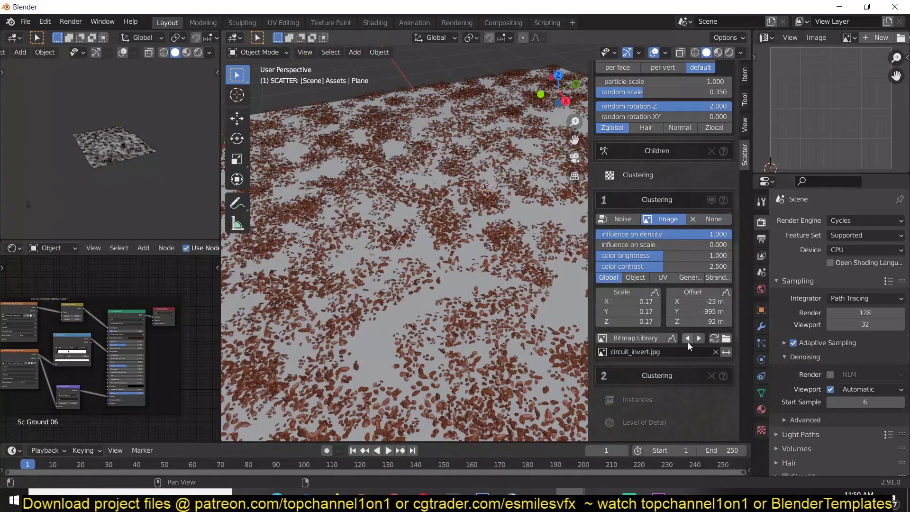
{"action": "left_click", "coordinate": [654, 340]}
{"action": "left_click", "coordinate": [686, 379]}
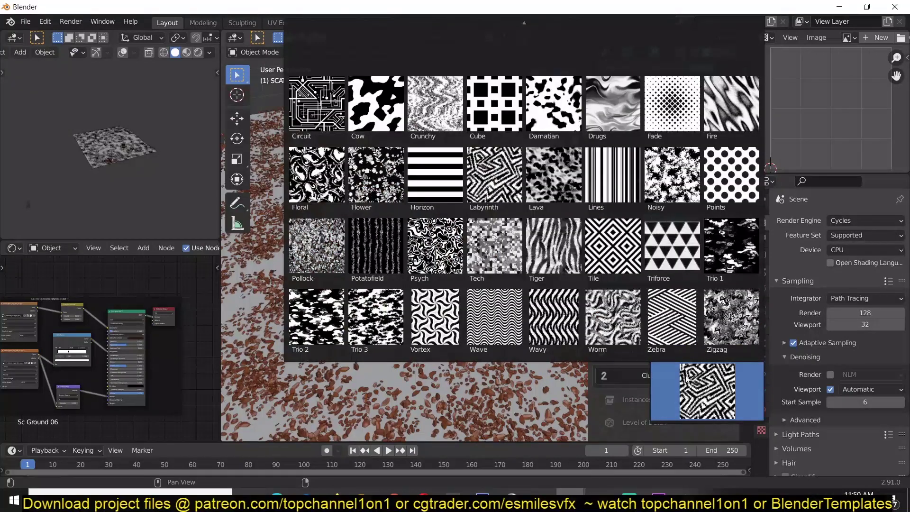
{"action": "left_click", "coordinate": [567, 260]}
{"action": "middle_click_drag", "start_coordinate": [559, 253], "coordinate": [491, 295]}
{"action": "scroll", "coordinate": [647, 254], "scroll_direction": "up", "scroll_amount": 3}
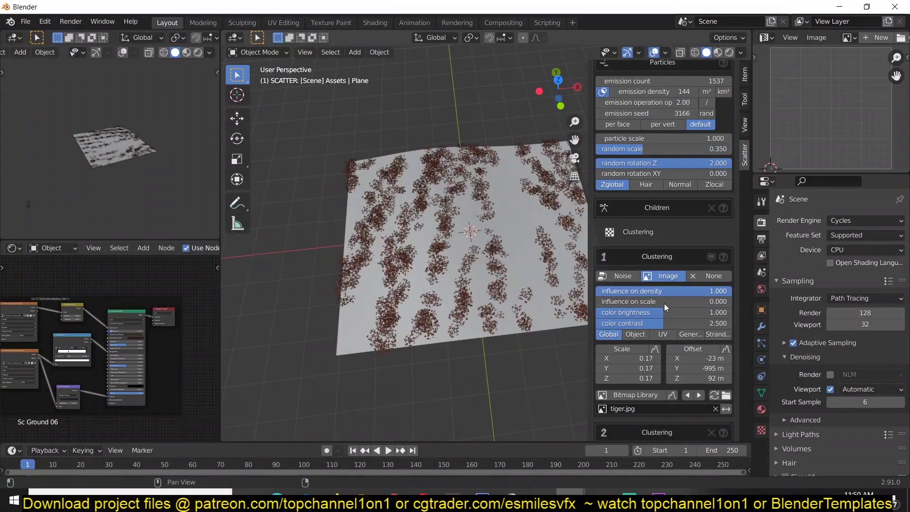
- Set the Forest dead leaves clustering's influence on scale to 0.042 and its color brightness to 1.131
{"action": "left_click_drag", "start_coordinate": [635, 304], "coordinate": [661, 312]}
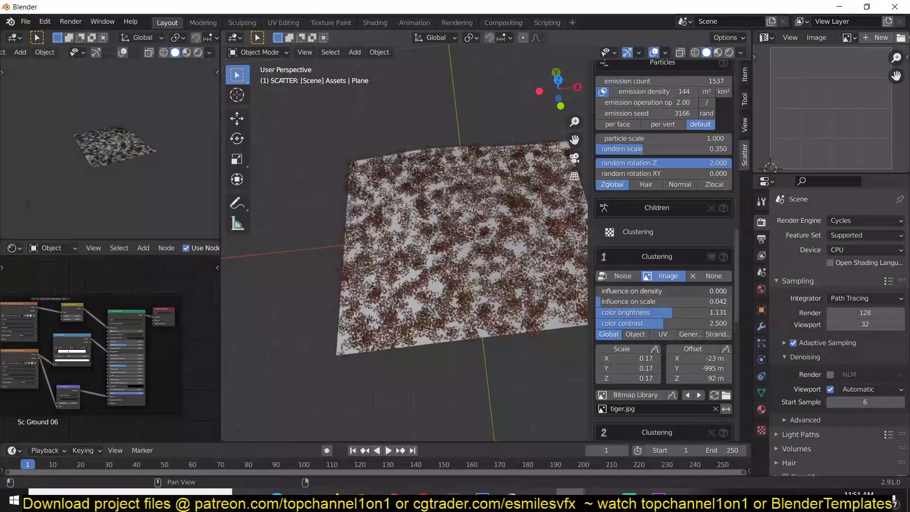
{"action": "scroll", "coordinate": [400, 234], "scroll_direction": "up", "scroll_amount": 4}
{"action": "scroll", "coordinate": [647, 216], "scroll_direction": "up", "scroll_amount": 3}
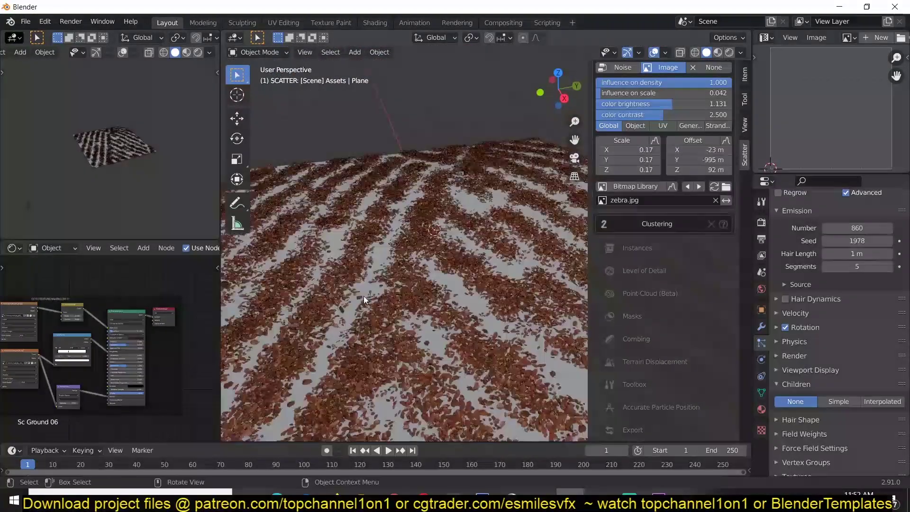
{"action": "middle_click_drag", "start_coordinate": [363, 296], "coordinate": [423, 277]}
{"action": "scroll", "coordinate": [420, 277], "scroll_direction": "up", "scroll_amount": 4}
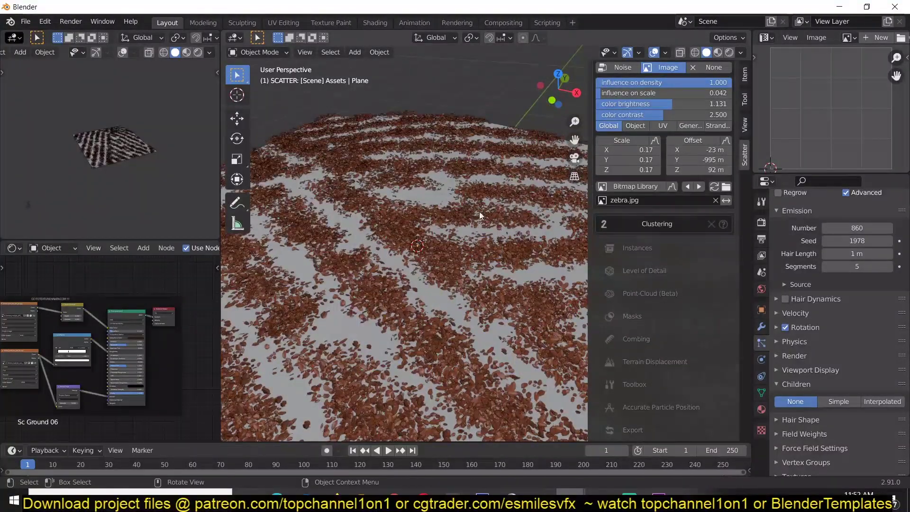
- Show the instances of the Forest dead leaves layer and inspect the scattered leaves up close
{"action": "left_click", "coordinate": [627, 249]}
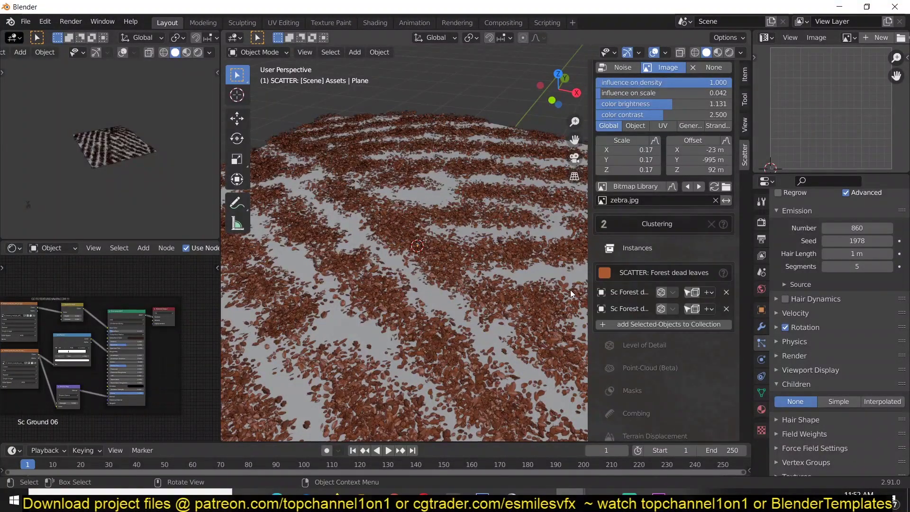
{"action": "scroll", "coordinate": [439, 290], "scroll_direction": "up", "scroll_amount": 2}
{"action": "middle_click_drag", "start_coordinate": [439, 289], "coordinate": [342, 281]}
{"action": "scroll", "coordinate": [343, 281], "scroll_direction": "up", "scroll_amount": 3}
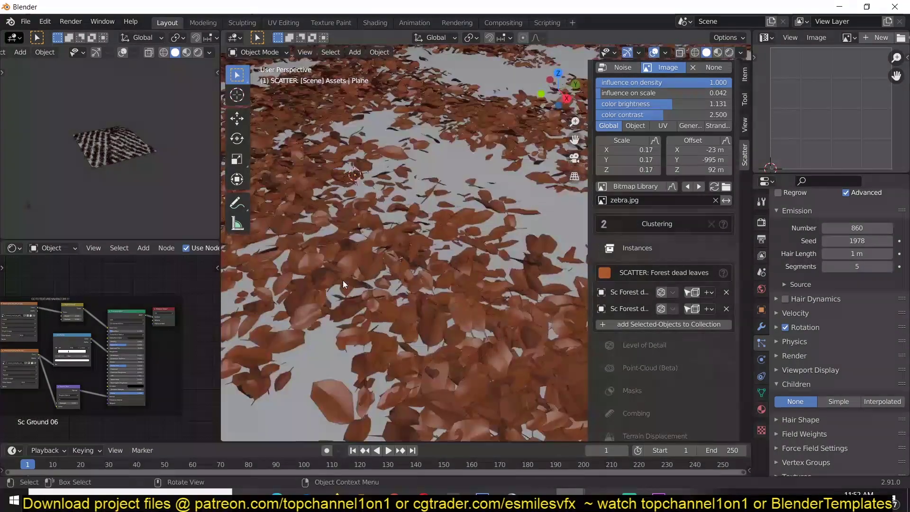
{"action": "scroll", "coordinate": [401, 348], "scroll_direction": "up", "scroll_amount": 1}
{"action": "middle_click_drag", "start_coordinate": [402, 352], "coordinate": [401, 280]}
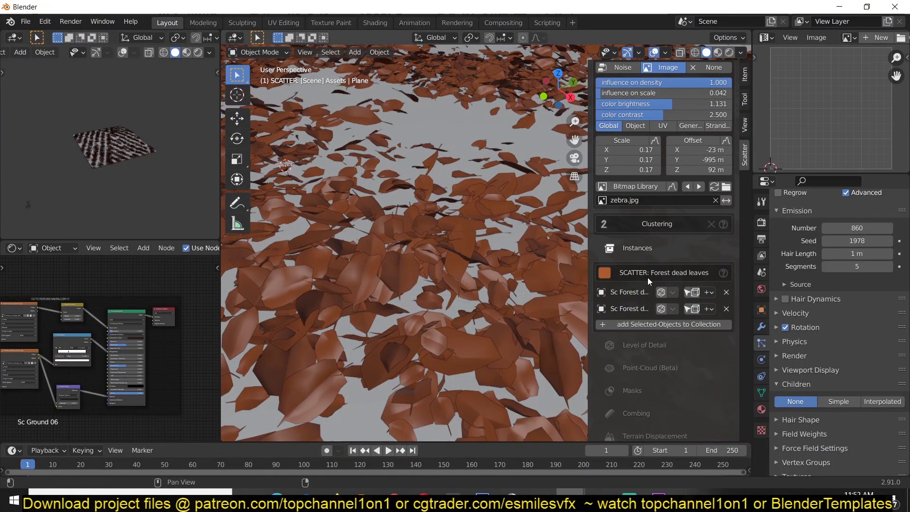
- Display both Forest dead leaves instances as simplified placeholder meshes, inspect them across the terrain, and restore the full leaves
{"action": "left_click", "coordinate": [662, 293]}
{"action": "left_click", "coordinate": [661, 309]}
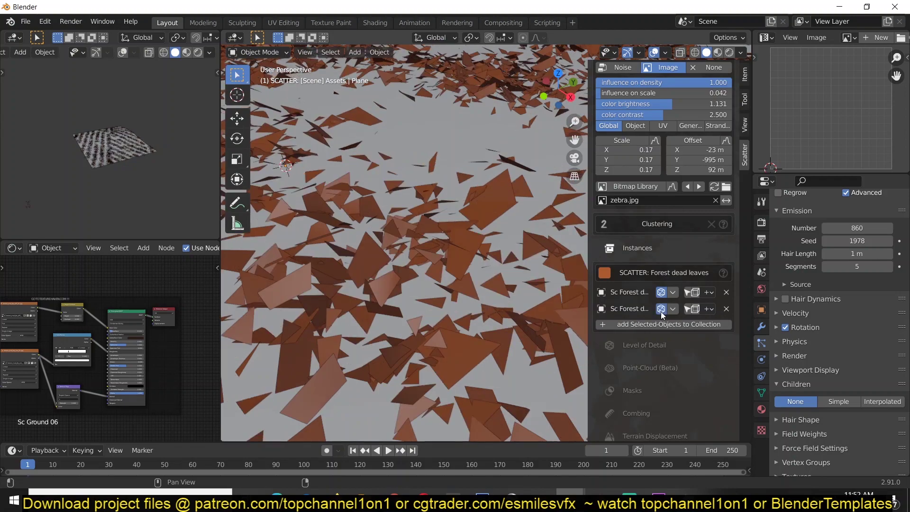
{"action": "middle_click_drag", "start_coordinate": [341, 286], "coordinate": [445, 271]}
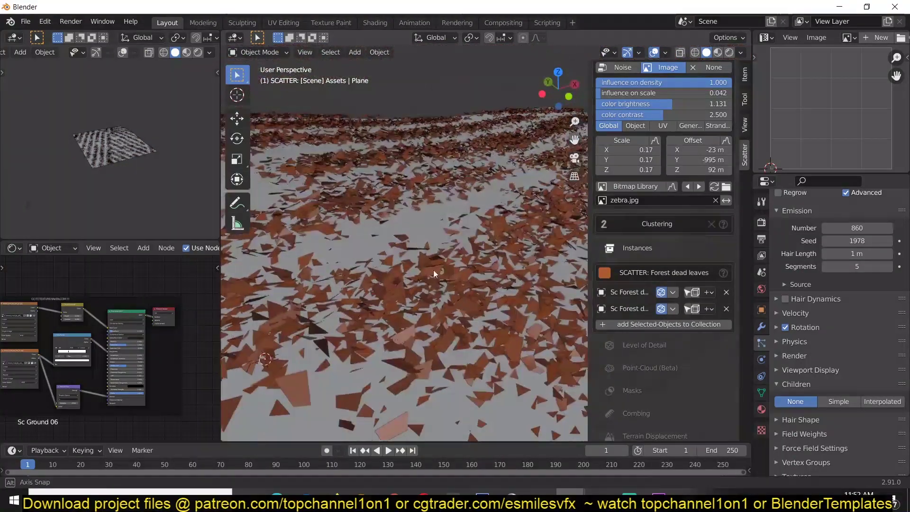
{"action": "middle_click_drag", "start_coordinate": [352, 258], "coordinate": [424, 318]}
{"action": "scroll", "coordinate": [425, 318], "scroll_direction": "up", "scroll_amount": 2}
{"action": "left_click", "coordinate": [663, 292]}
{"action": "left_click", "coordinate": [662, 308]}
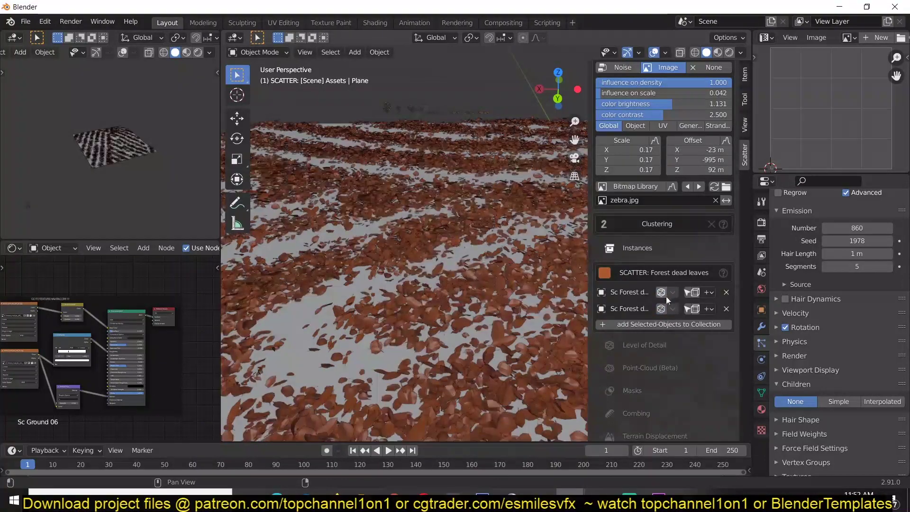
- Compare the full leaves with their simplified display in a closer view by turning it on and off for both instances
{"action": "middle_click_drag", "start_coordinate": [431, 298], "coordinate": [373, 300]}
{"action": "scroll", "coordinate": [374, 300], "scroll_direction": "up", "scroll_amount": 3}
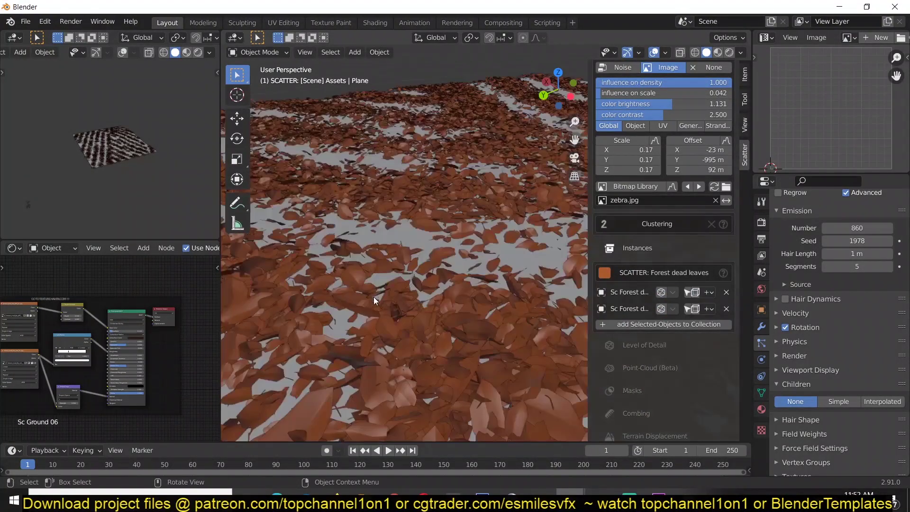
{"action": "left_click", "coordinate": [661, 292]}
{"action": "left_click", "coordinate": [662, 309]}
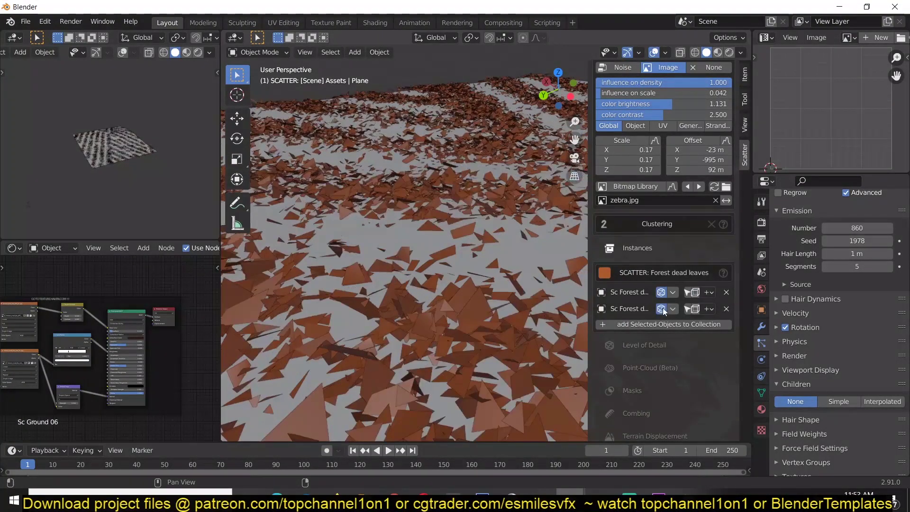
{"action": "left_click", "coordinate": [663, 309]}
{"action": "left_click", "coordinate": [662, 292]}
- Set both Forest dead leaves instances to display as bounding boxes in the viewport
{"action": "left_click", "coordinate": [692, 292]}
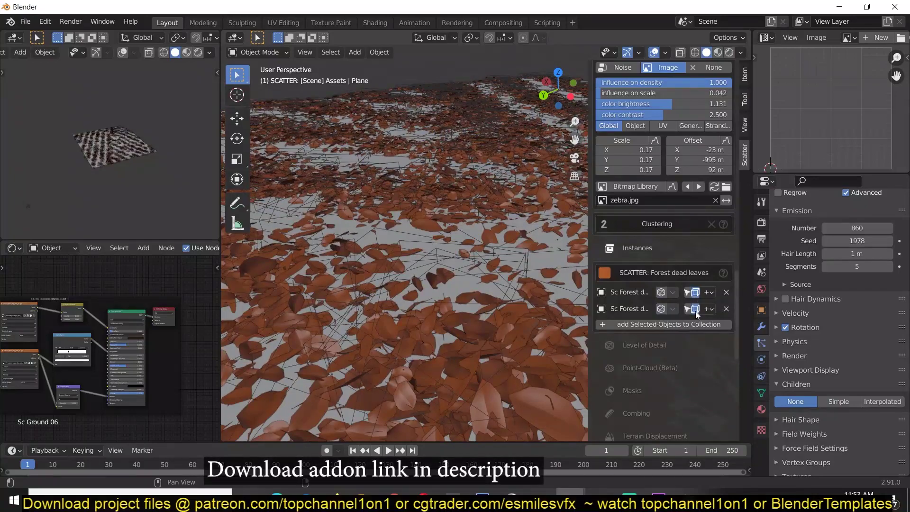
{"action": "left_click", "coordinate": [692, 309]}
{"action": "middle_click_drag", "start_coordinate": [477, 276], "coordinate": [318, 241]}
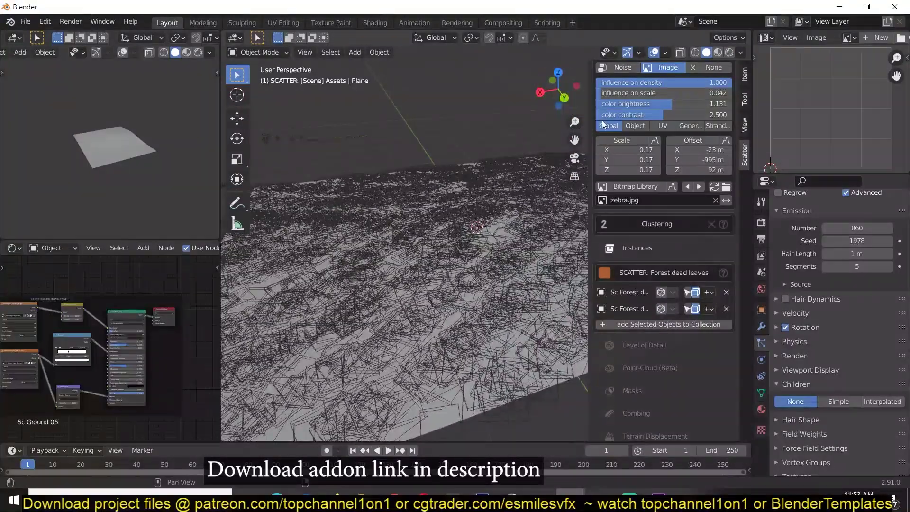
- Switch the viewport to Rendered shading and hide the overlays to examine the rendered leaves
{"action": "left_click", "coordinate": [729, 53]}
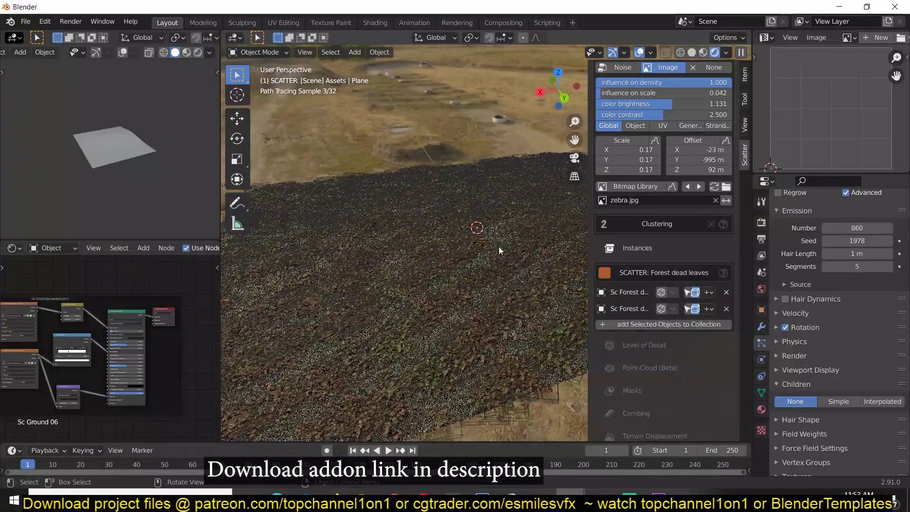
{"action": "left_click", "coordinate": [639, 52]}
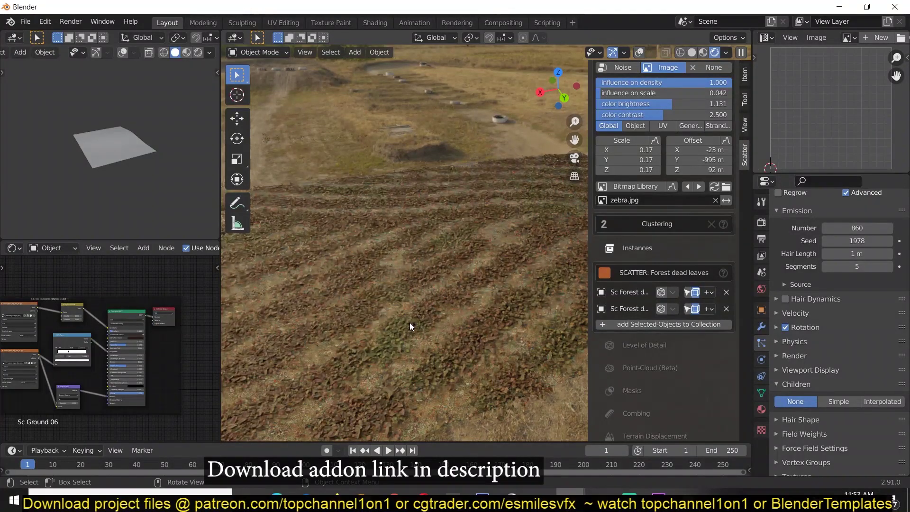
{"action": "scroll", "coordinate": [411, 326], "scroll_direction": "up", "scroll_amount": 10}
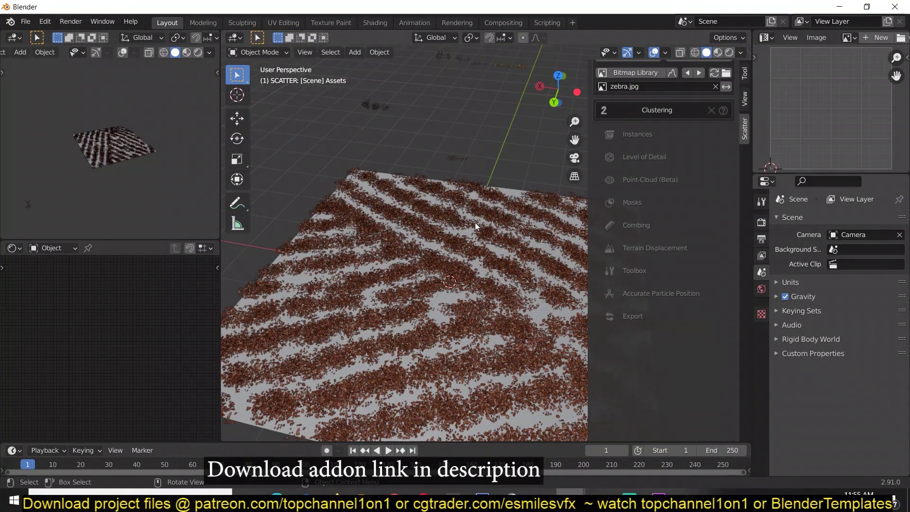
- Add a Bezier curve, raise it about 0.83 m above the terrain plane and scale it up about 3.94 times
{"action": "middle_click_drag", "start_coordinate": [369, 284], "coordinate": [414, 263]}
{"action": "scroll", "coordinate": [414, 263], "scroll_direction": "down", "scroll_amount": 4}
{"action": "key", "text": "shift+a"}
{"action": "mouse_move", "coordinate": [408, 260]}
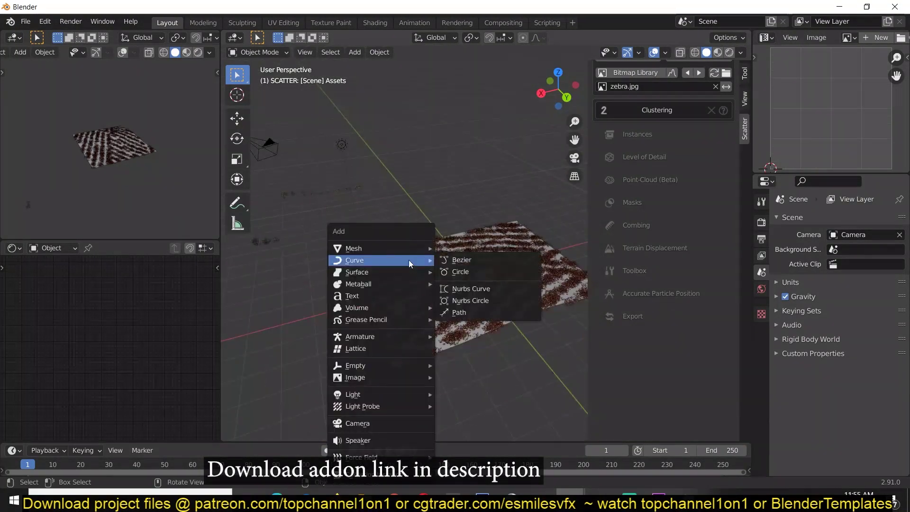
{"action": "left_click", "coordinate": [491, 262]}
{"action": "key", "text": "g"}
{"action": "key", "text": "z"}
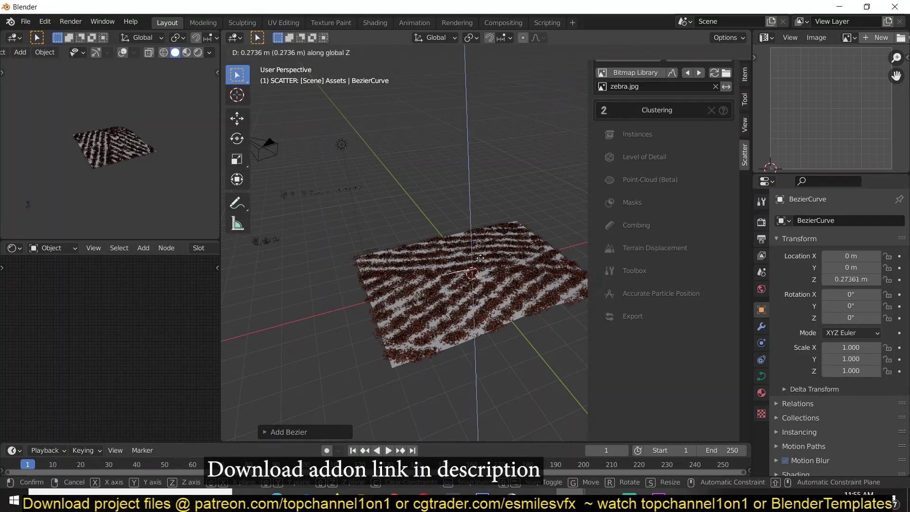
{"action": "left_click", "coordinate": [483, 253]}
{"action": "key", "text": "s"}
{"action": "left_click", "coordinate": [509, 256]}
- Select the terrain plane and create a new Bezier 3D Path mask for its scatter systems
{"action": "middle_click_drag", "start_coordinate": [508, 256], "coordinate": [488, 237]}
{"action": "left_click", "coordinate": [522, 251]}
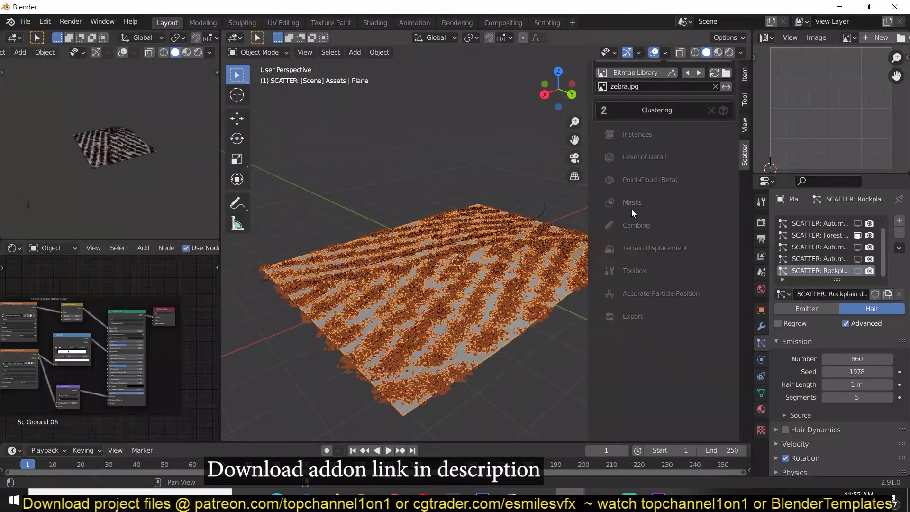
{"action": "left_click", "coordinate": [639, 226]}
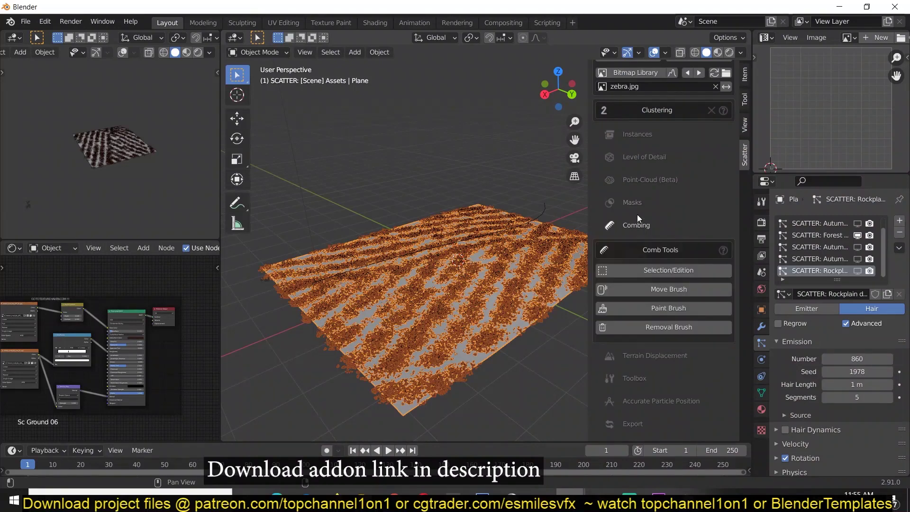
{"action": "left_click", "coordinate": [634, 204]}
{"action": "left_click", "coordinate": [626, 263]}
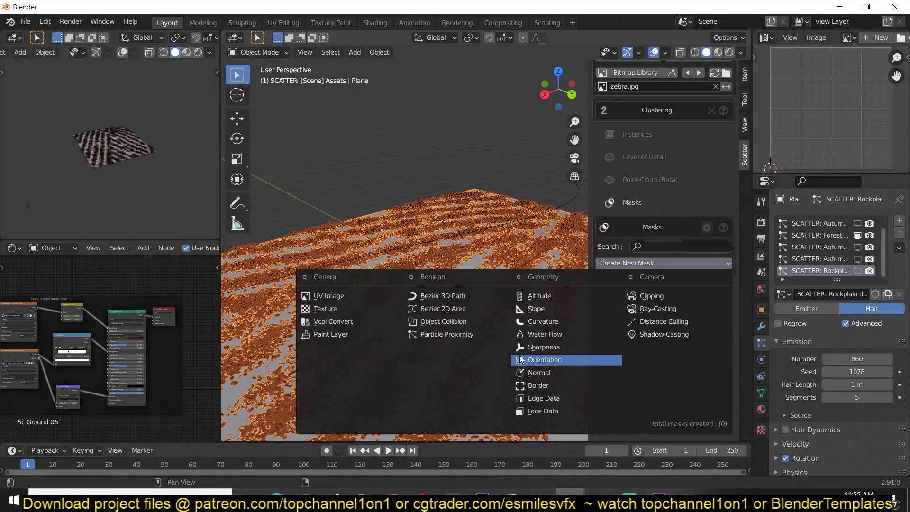
{"action": "left_click", "coordinate": [439, 294]}
{"action": "middle_click_drag", "start_coordinate": [497, 272], "coordinate": [465, 278]}
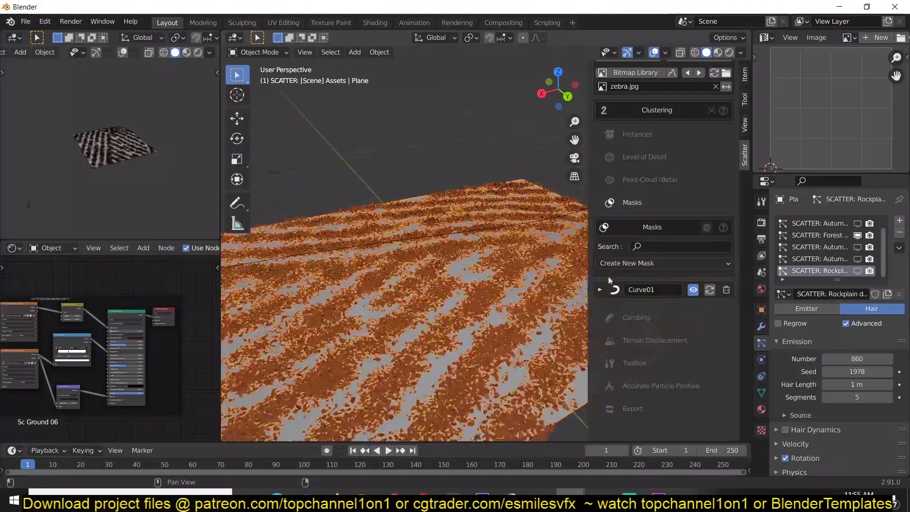
- Assign BezierCurve as the curve of the Curve01 mask and add the mask's influence to the selected Forest dead leaves system
{"action": "left_click", "coordinate": [599, 290]}
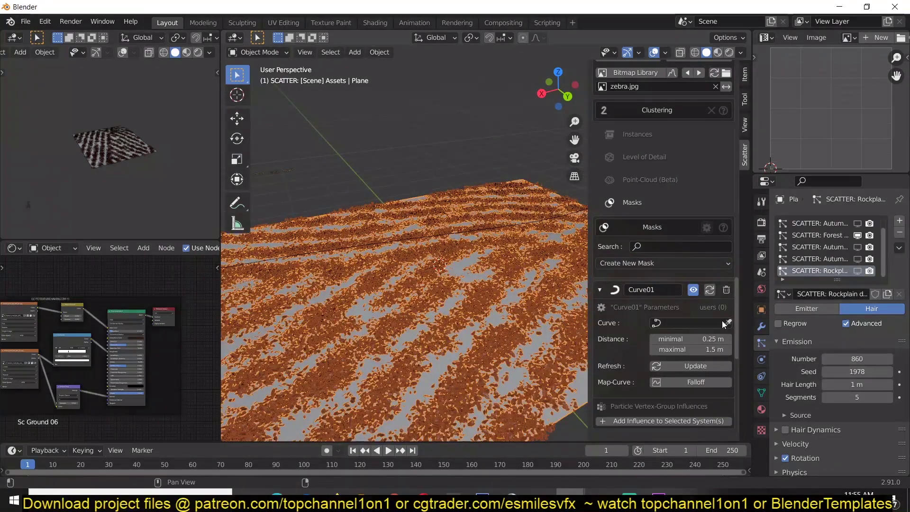
{"action": "left_click", "coordinate": [661, 323]}
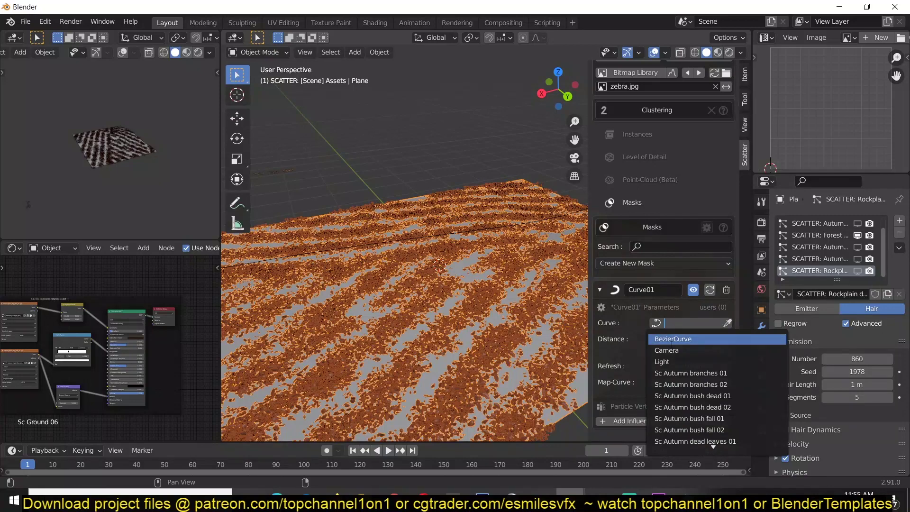
{"action": "left_click", "coordinate": [666, 337]}
{"action": "middle_click_drag", "start_coordinate": [687, 364], "coordinate": [692, 273]}
{"action": "middle_click_drag", "start_coordinate": [466, 269], "coordinate": [375, 259]}
{"action": "scroll", "coordinate": [375, 262], "scroll_direction": "down", "scroll_amount": 3}
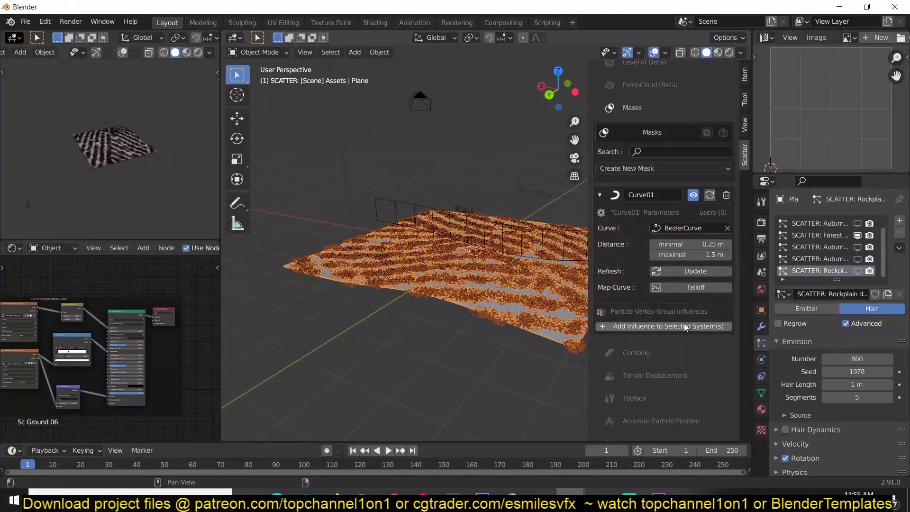
{"action": "left_click", "coordinate": [689, 326]}
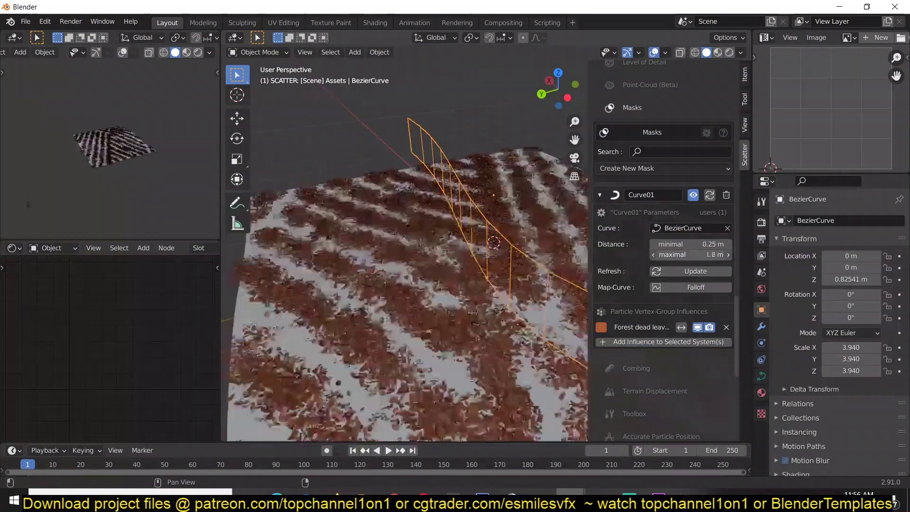
- Set the Curve01 mask's minimal distance to 0.15 m and maximal distance to 0.4 m
{"action": "mouse_move", "coordinate": [690, 255]}
{"action": "left_mouse_down"}
{"action": "mouse_move", "coordinate": [661, 255]}
{"action": "mouse_move", "coordinate": [707, 244]}
{"action": "mouse_move", "coordinate": [687, 244]}
{"action": "left_mouse_up"}
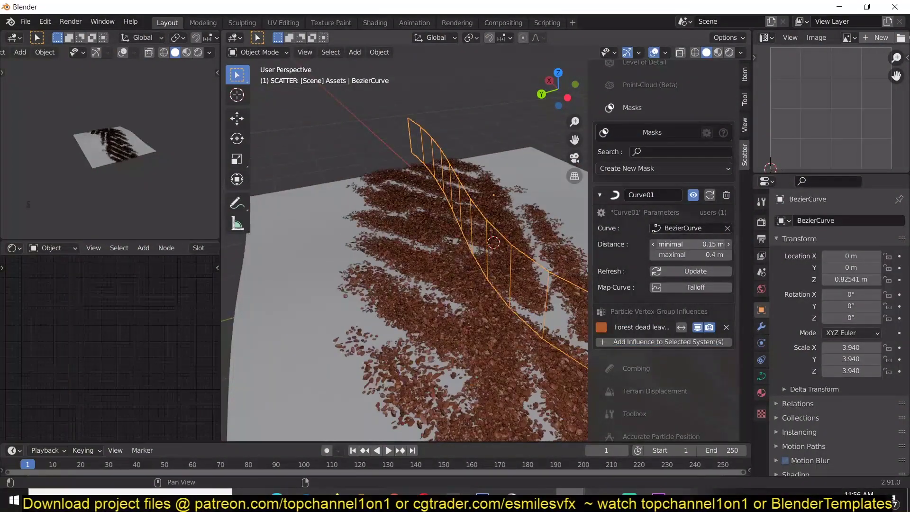
{"action": "middle_click_drag", "start_coordinate": [426, 256], "coordinate": [483, 280]}
- Reshape the Bezier curve by moving its end control point in Edit Mode, and return to Object Mode
{"action": "left_click", "coordinate": [499, 228]}
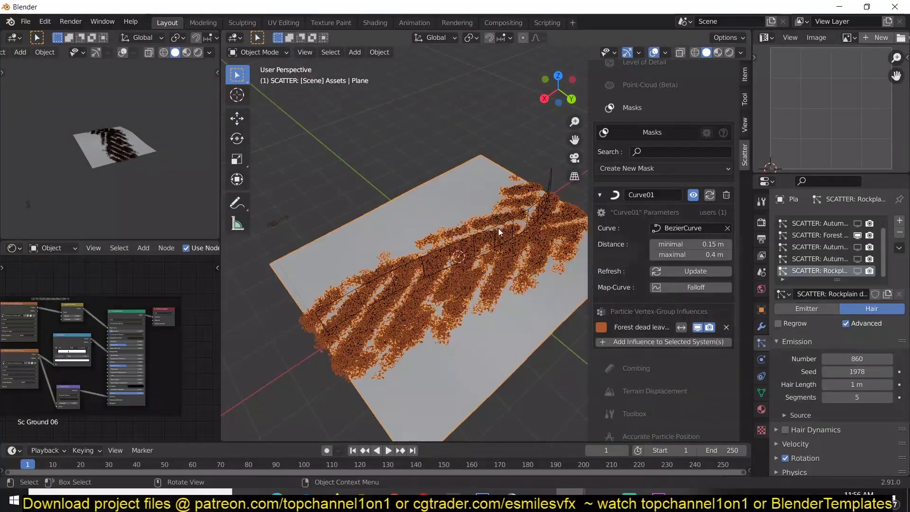
{"action": "left_click", "coordinate": [503, 228]}
{"action": "key", "text": "Tab"}
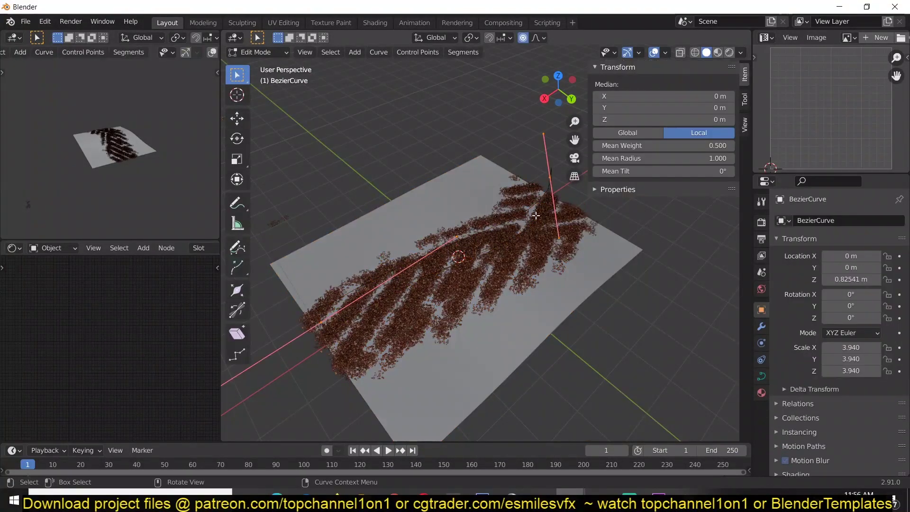
{"action": "key", "text": "g"}
{"action": "left_click", "coordinate": [448, 183]}
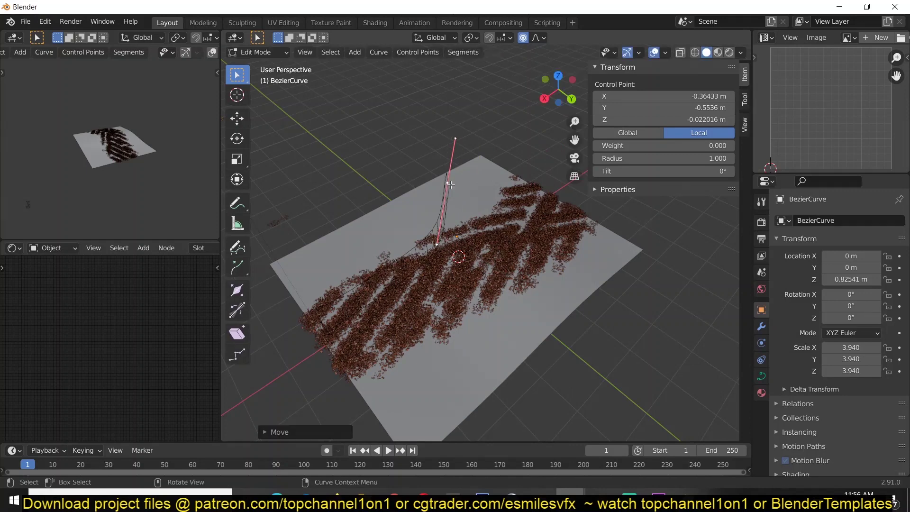
{"action": "key", "text": "Tab"}
- Reselect the terrain plane and update the Curve01 mask so the scattered leaves follow the reshaped curve
{"action": "left_click", "coordinate": [477, 212]}
{"action": "scroll", "coordinate": [613, 290], "scroll_direction": "down", "scroll_amount": 2}
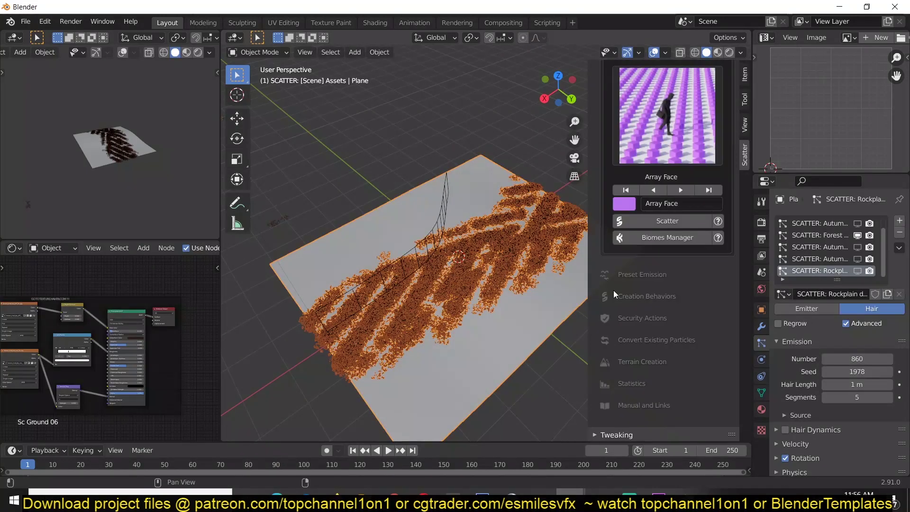
{"action": "left_click", "coordinate": [437, 211]}
{"action": "left_click", "coordinate": [465, 224]}
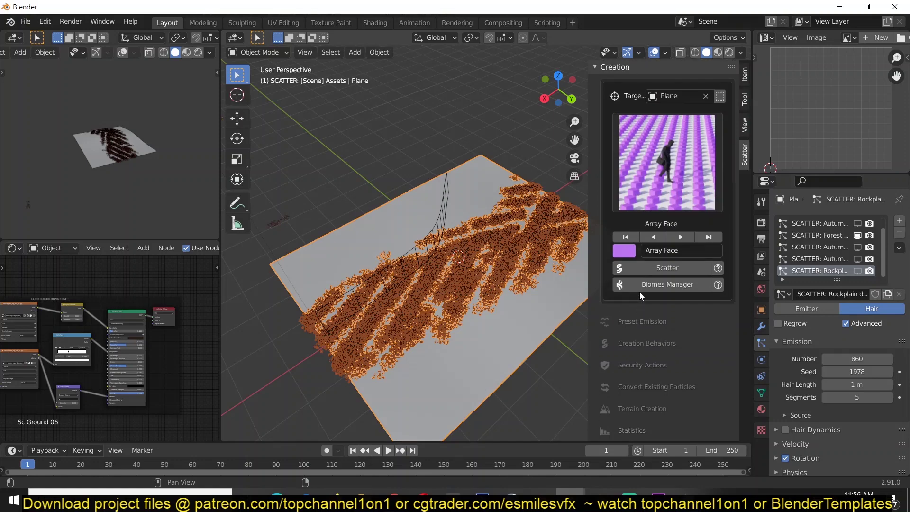
{"action": "left_click", "coordinate": [639, 292]}
{"action": "middle_click_drag", "start_coordinate": [429, 288], "coordinate": [343, 233]}
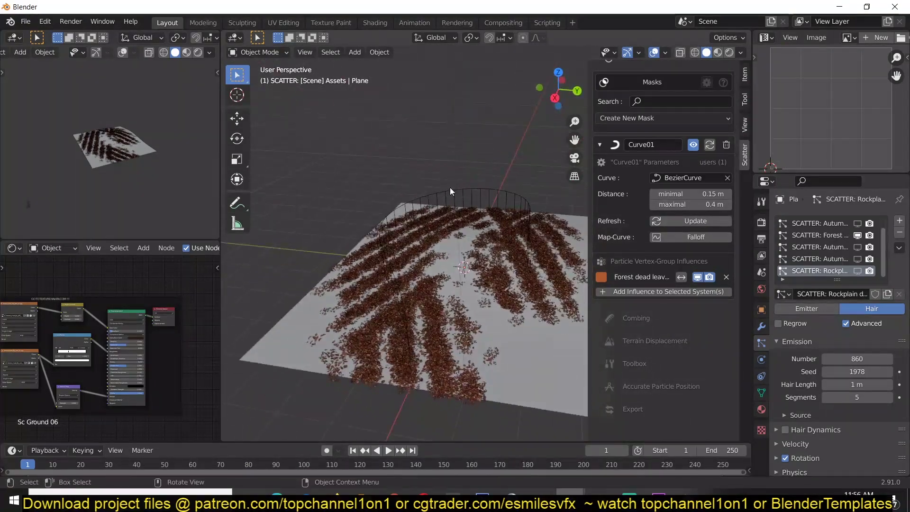
- Select the Bezier curve and set the Curve01 mask's minimal distance to 4.5 m and maximal distance to 0.1 m
{"action": "left_click", "coordinate": [452, 188]}
{"action": "left_click", "coordinate": [516, 234]}
{"action": "left_click", "coordinate": [520, 204], "text": "shift"}
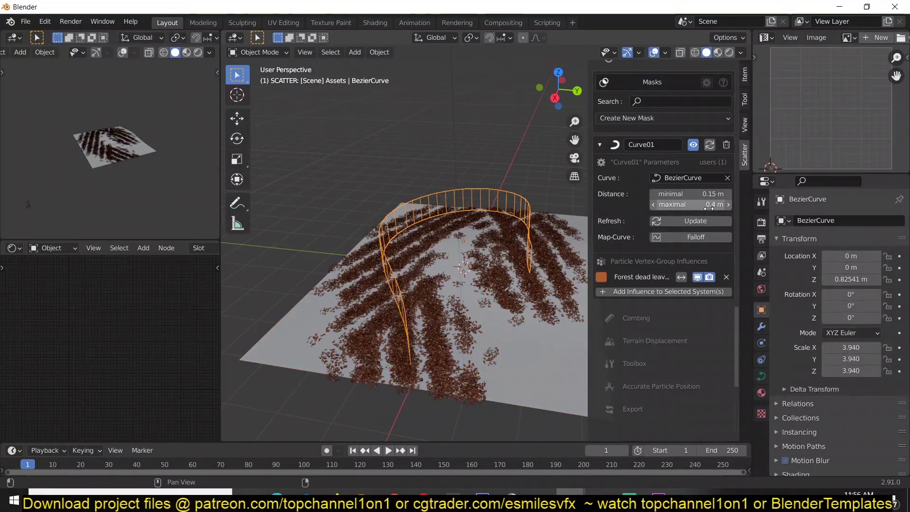
{"action": "mouse_move", "coordinate": [709, 208]}
{"action": "left_mouse_down"}
{"action": "mouse_move", "coordinate": [683, 207]}
{"action": "mouse_move", "coordinate": [721, 208]}
{"action": "mouse_move", "coordinate": [685, 208]}
{"action": "mouse_move", "coordinate": [710, 208]}
{"action": "left_mouse_up"}
{"action": "left_click_drag", "start_coordinate": [683, 204], "coordinate": [703, 204]}
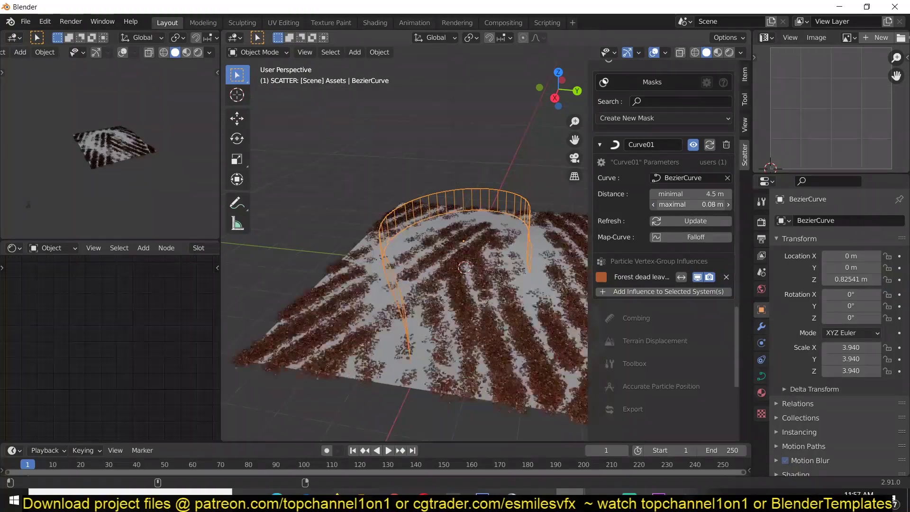
{"action": "middle_click_drag", "start_coordinate": [327, 228], "coordinate": [465, 297]}
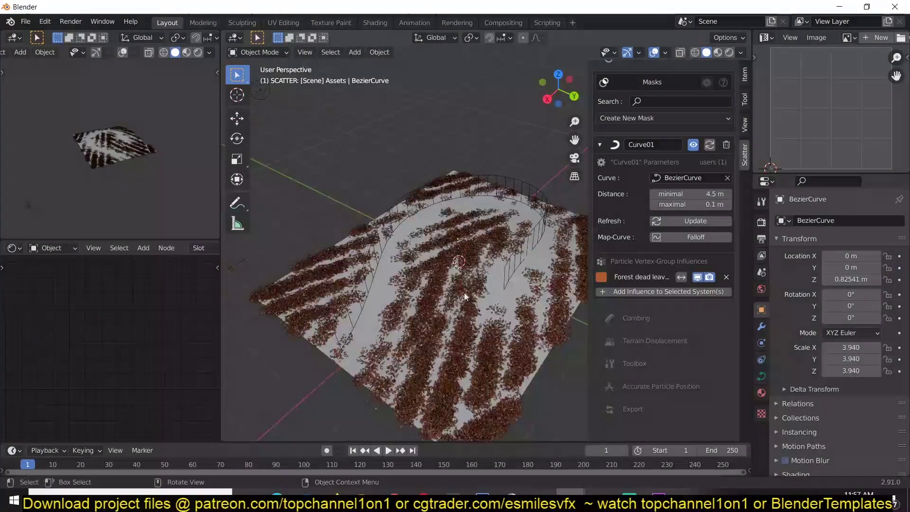
{"action": "scroll", "coordinate": [430, 276], "scroll_direction": "down", "scroll_amount": 3}
{"action": "scroll", "coordinate": [627, 275], "scroll_direction": "down", "scroll_amount": 5}
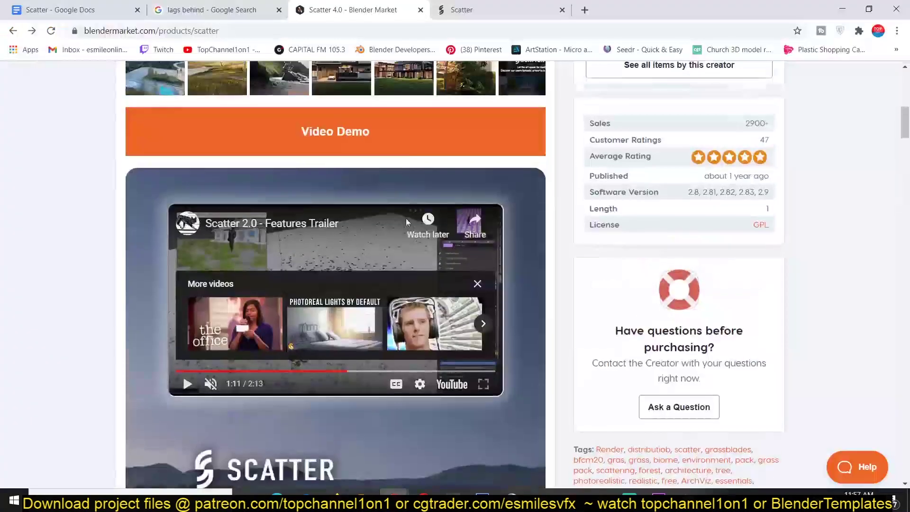
- Switch to the Scatter 4.0 product page on Blender Market in the browser and review its feature descriptions
{"action": "scroll", "coordinate": [405, 218], "scroll_direction": "up", "scroll_amount": 8}
{"action": "scroll", "coordinate": [478, 268], "scroll_direction": "down", "scroll_amount": 15}
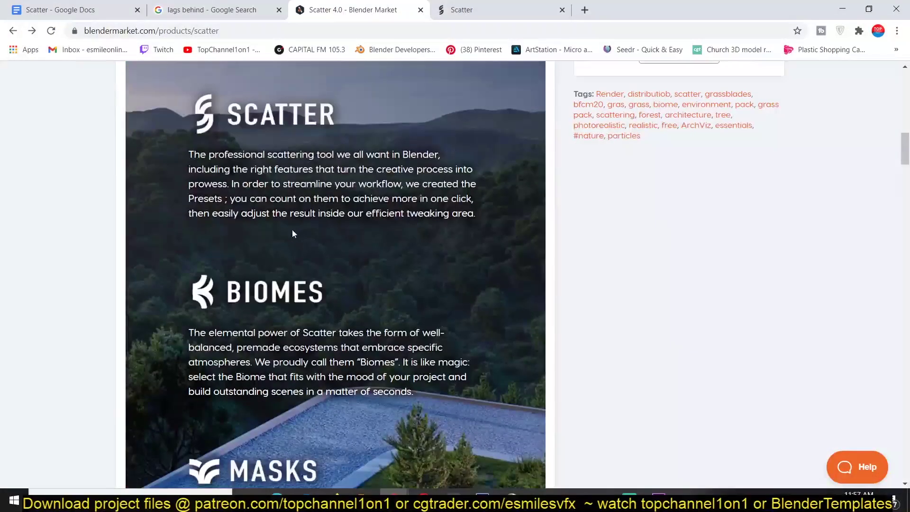
{"action": "scroll", "coordinate": [292, 233], "scroll_direction": "down", "scroll_amount": 15}
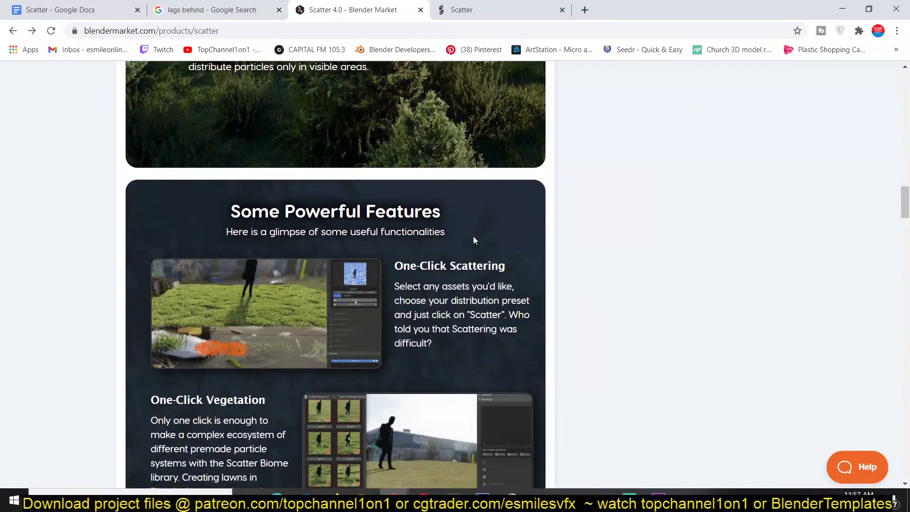